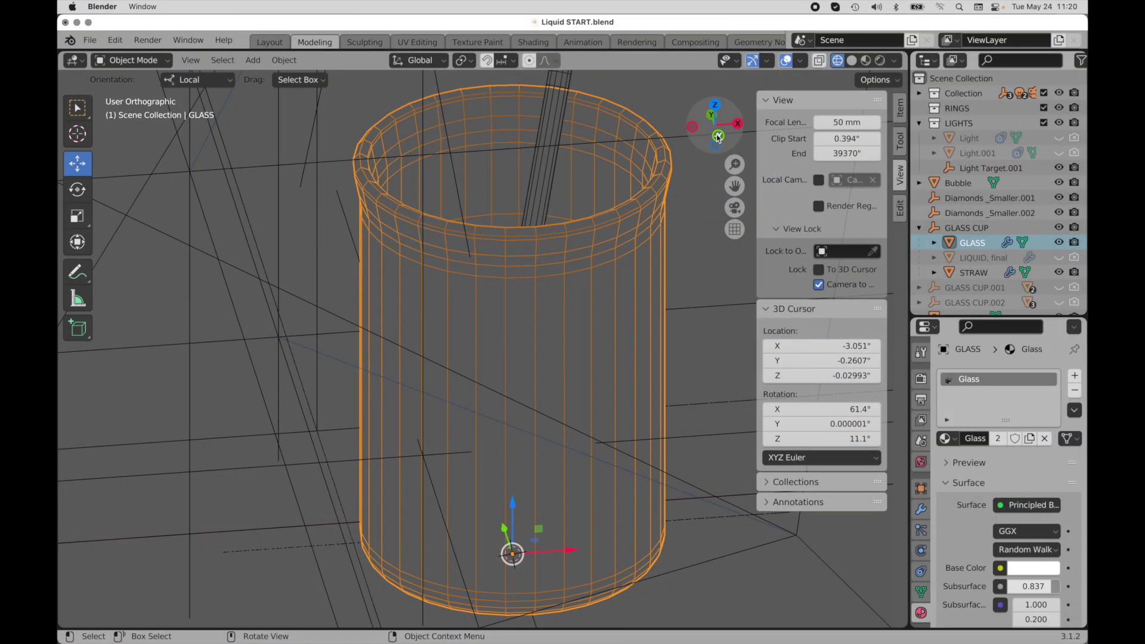
- View the glass from the front, isolate it in Local View, and enable X-ray
{"action": "left_click", "coordinate": [718, 137]}
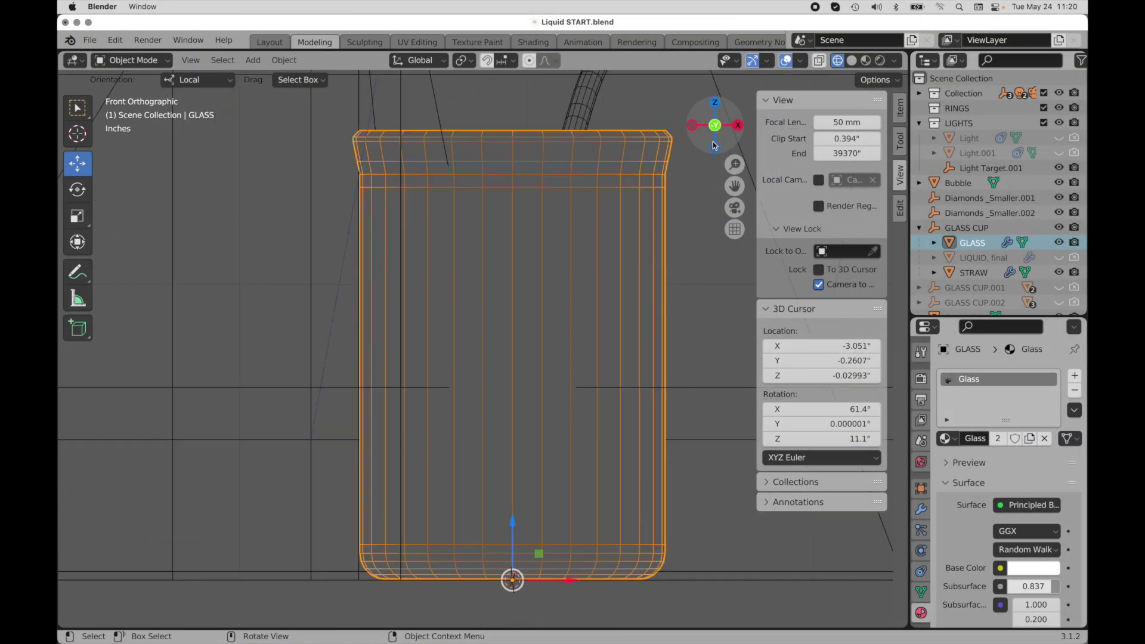
{"action": "key", "text": "slash"}
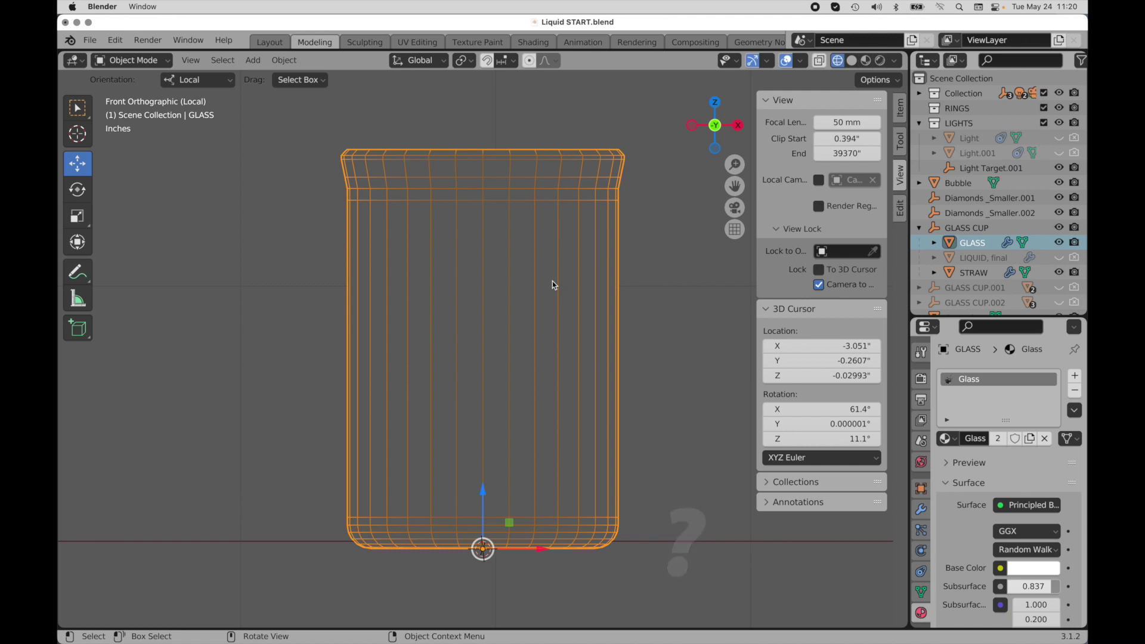
{"action": "left_click", "coordinate": [820, 61]}
{"action": "scroll", "coordinate": [631, 274], "scroll_direction": "up", "scroll_amount": 2}
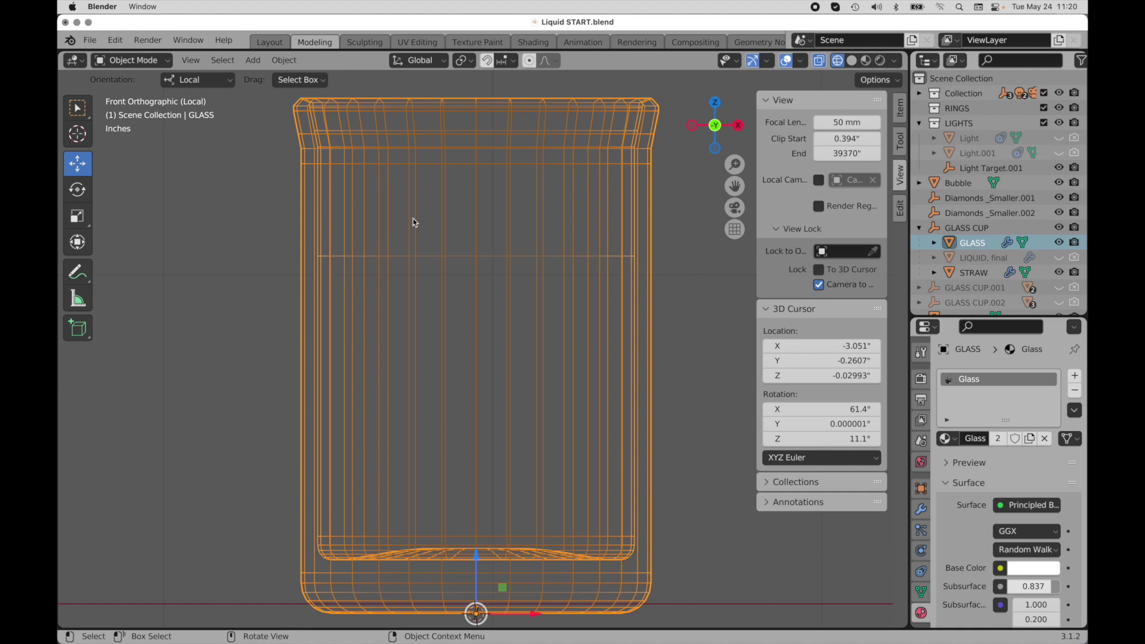
- Enter Edit Mode on the glass, deselect all, and frame its lower walls
{"action": "key", "text": "Tab"}
{"action": "left_click", "coordinate": [655, 336]}
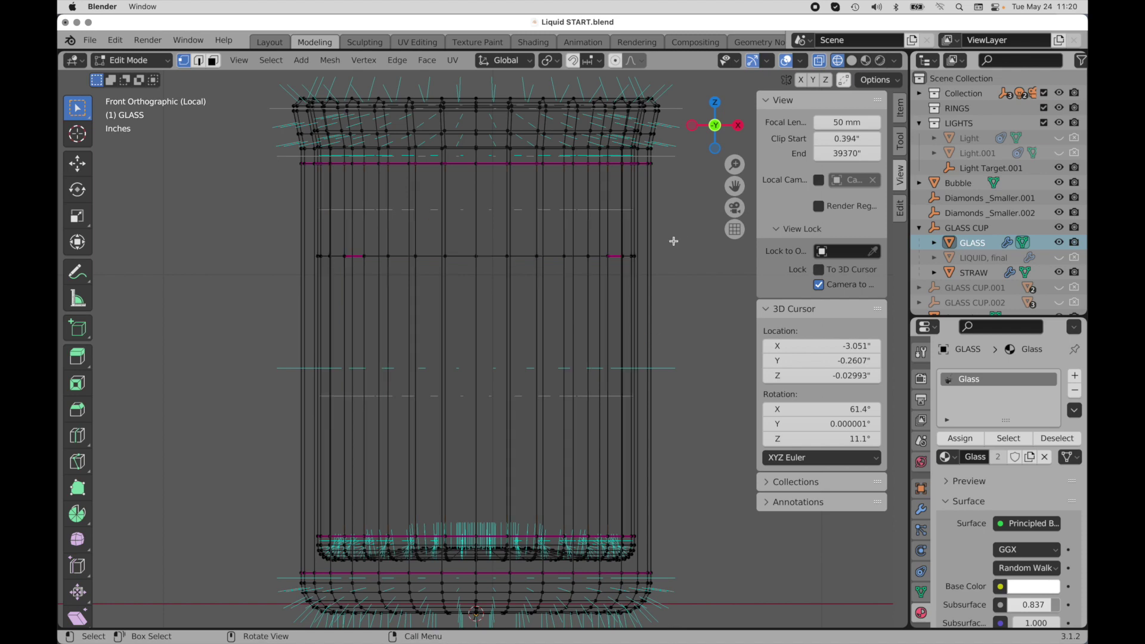
{"action": "middle_click_drag", "start_coordinate": [527, 370], "coordinate": [616, 235], "text": "shift"}
{"action": "middle_click_drag", "start_coordinate": [421, 459], "coordinate": [544, 312], "text": "ctrl"}
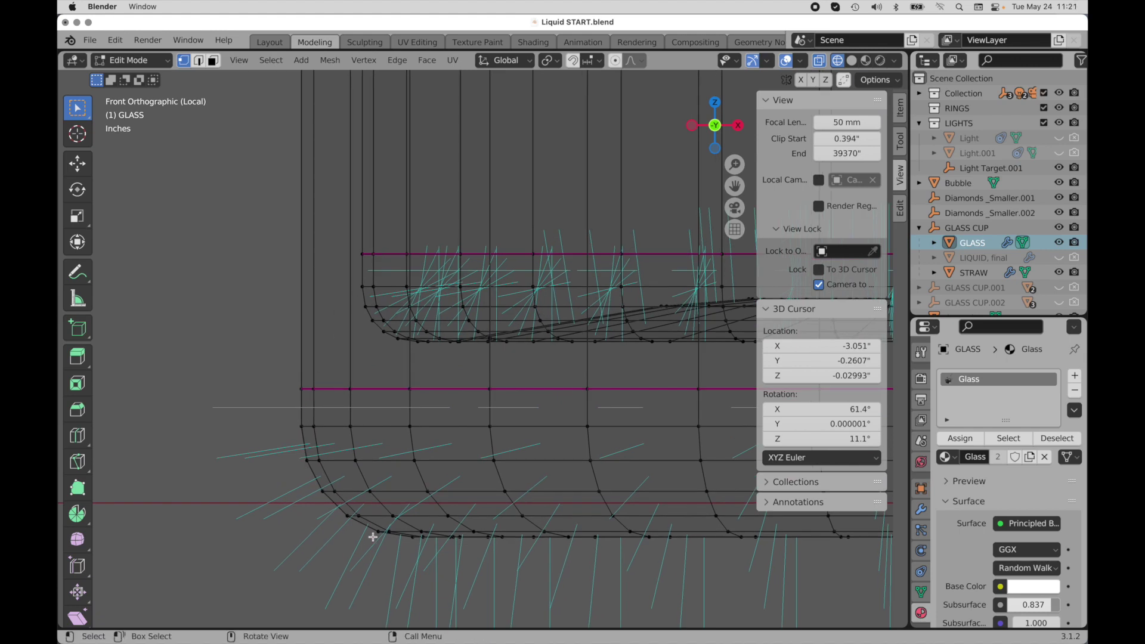
{"action": "middle_click_drag", "start_coordinate": [361, 276], "coordinate": [366, 519], "text": "shift"}
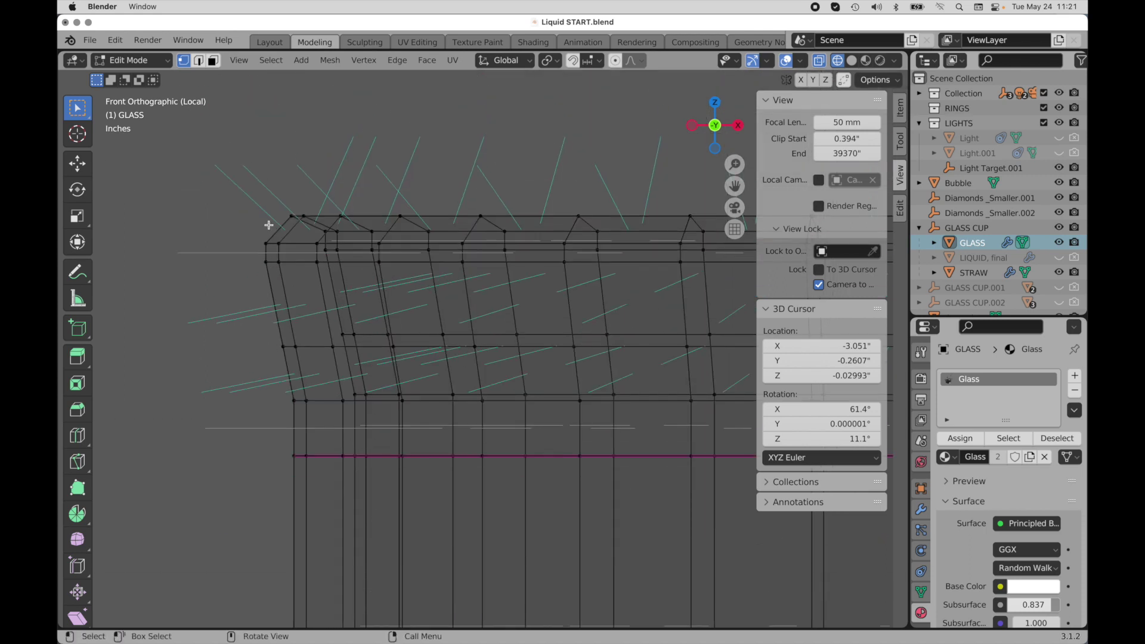
{"action": "middle_click_drag", "start_coordinate": [367, 442], "coordinate": [391, 187], "text": "shift"}
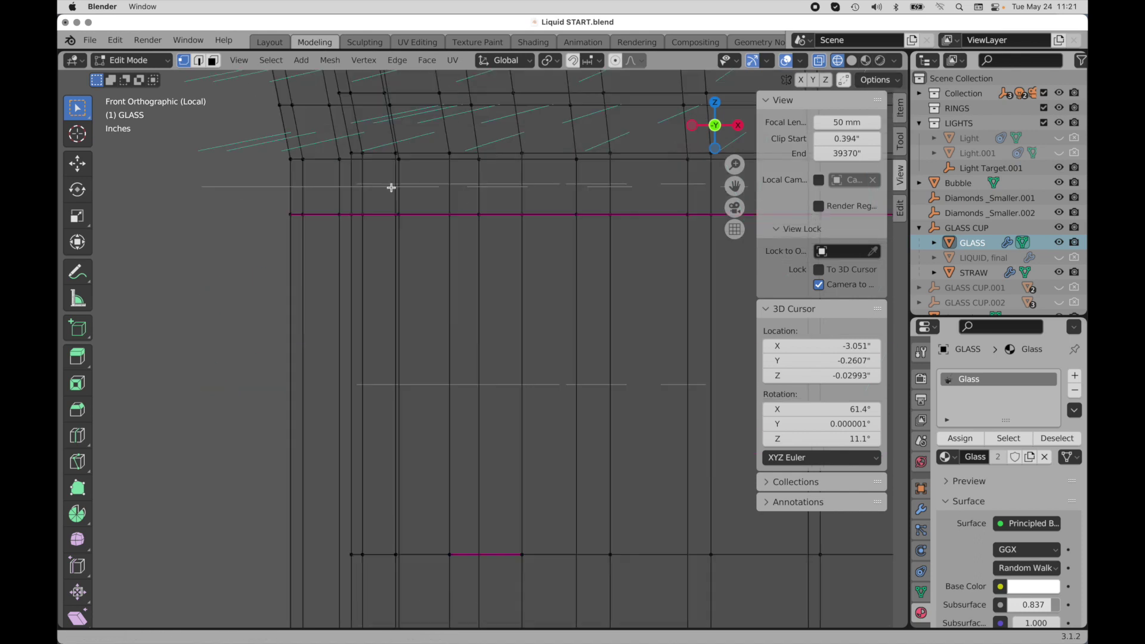
{"action": "scroll", "coordinate": [392, 209], "scroll_direction": "up", "scroll_amount": 3, "text": "shift"}
{"action": "scroll", "coordinate": [393, 312], "scroll_direction": "down", "scroll_amount": 10, "text": "shift"}
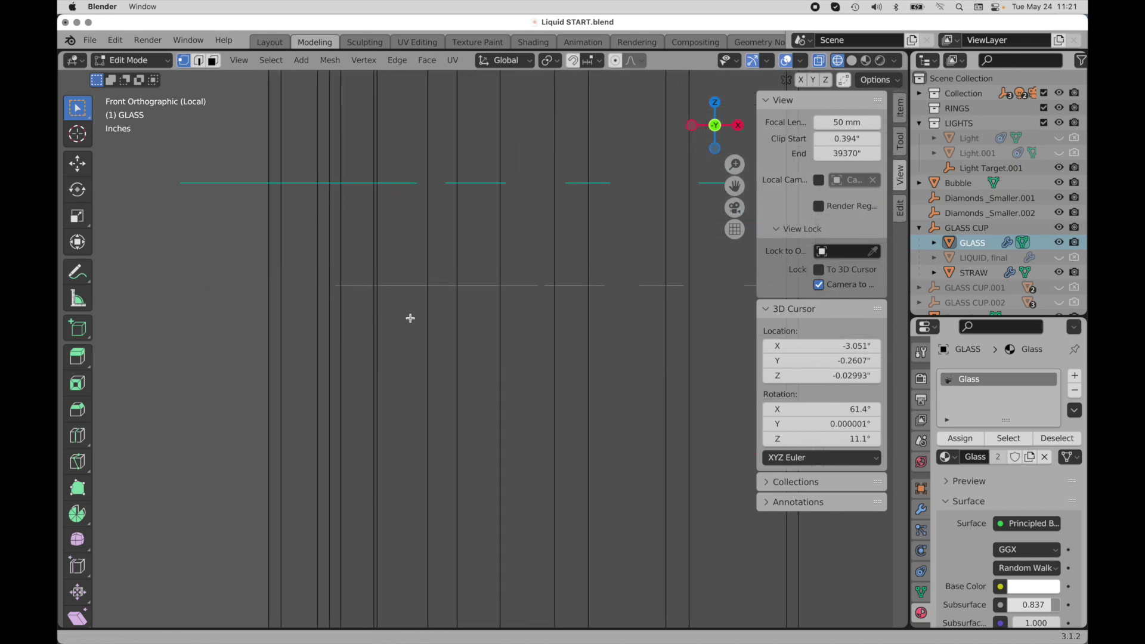
{"action": "scroll", "coordinate": [396, 237], "scroll_direction": "down", "scroll_amount": 8, "text": "shift"}
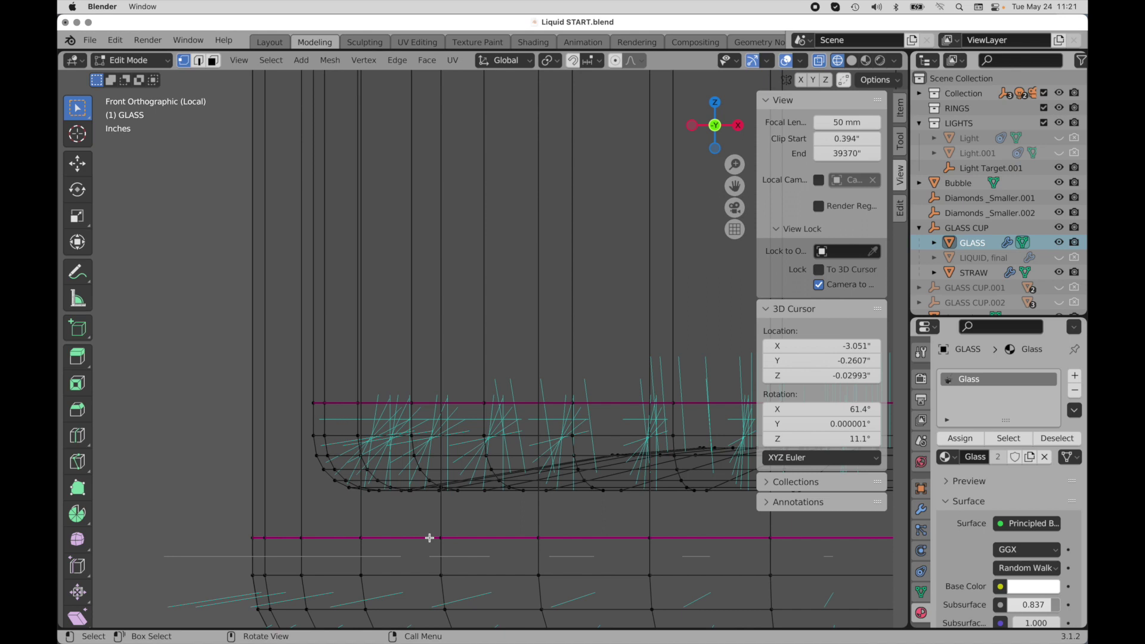
- Hide the face normal lines in the viewport overlays
{"action": "left_click", "coordinate": [801, 62]}
{"action": "left_click", "coordinate": [738, 595]}
{"action": "key", "text": "n"}
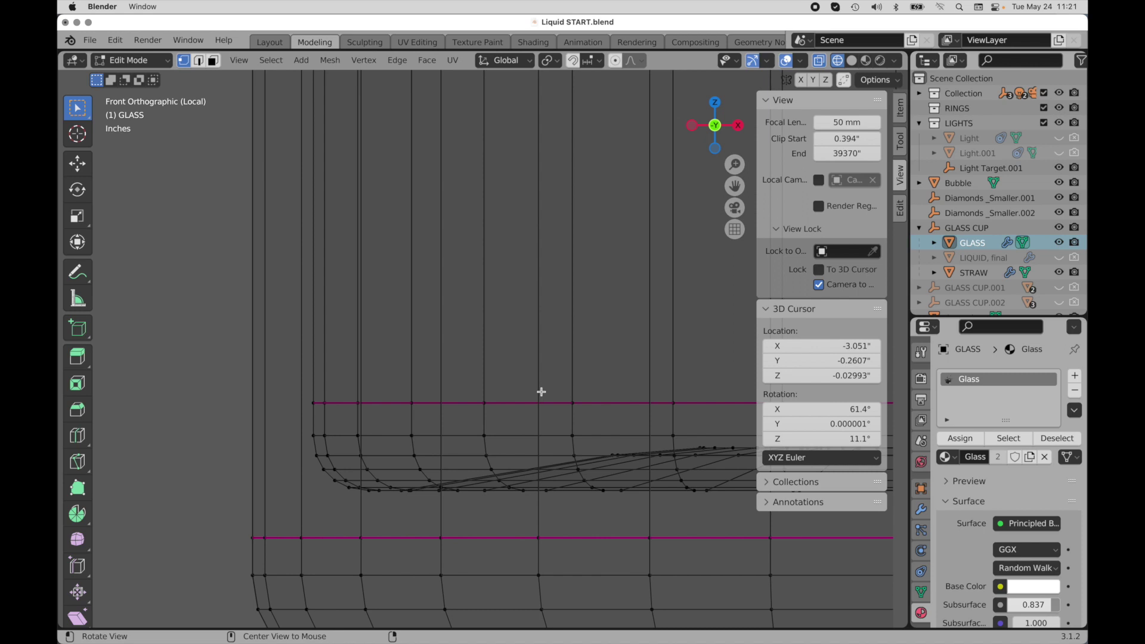
{"action": "scroll", "coordinate": [461, 469], "scroll_direction": "down", "scroll_amount": 2}
{"action": "scroll", "coordinate": [567, 391], "scroll_direction": "down", "scroll_amount": 4}
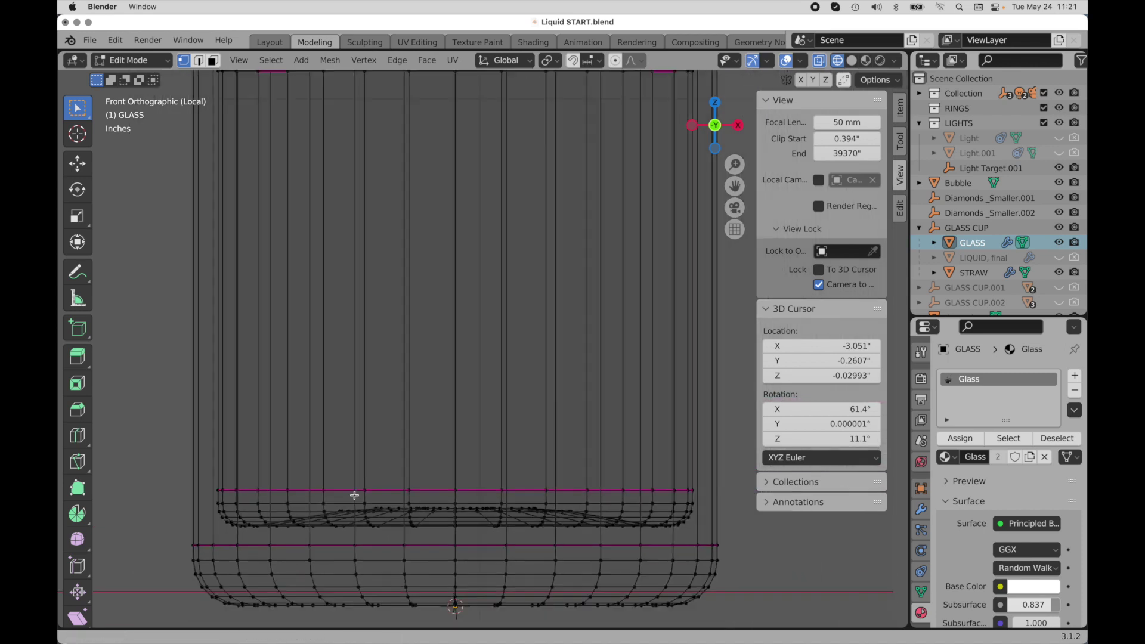
{"action": "scroll", "coordinate": [422, 477], "scroll_direction": "down", "scroll_amount": 2}
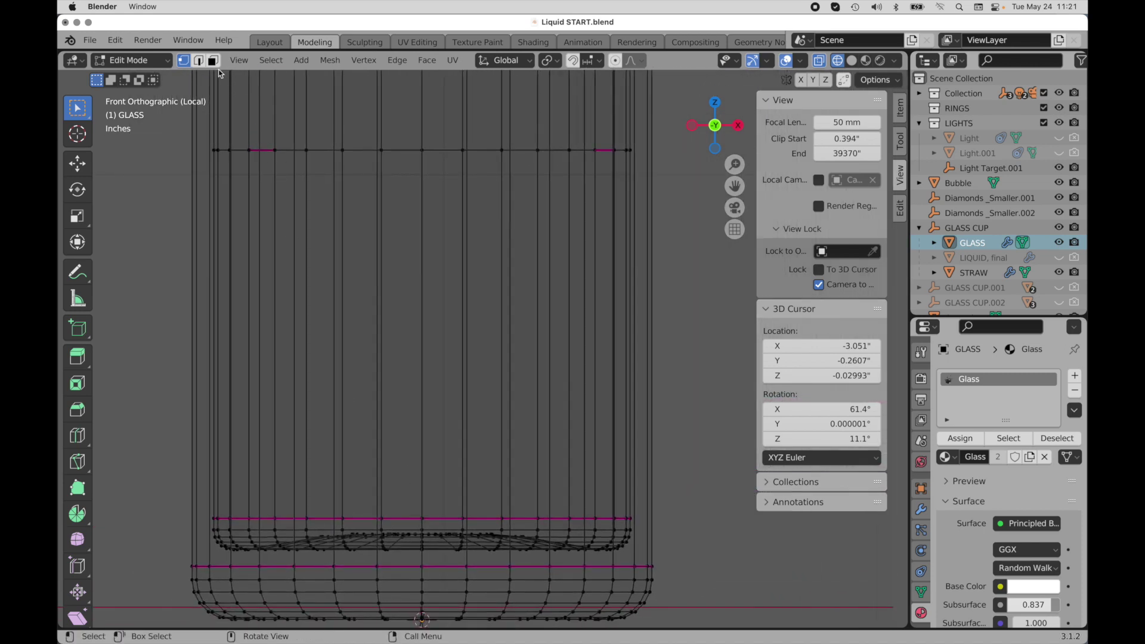
- Box-select the glass's inner bottom faces and grow the selection up the inner walls with Select More
{"action": "left_click", "coordinate": [213, 62]}
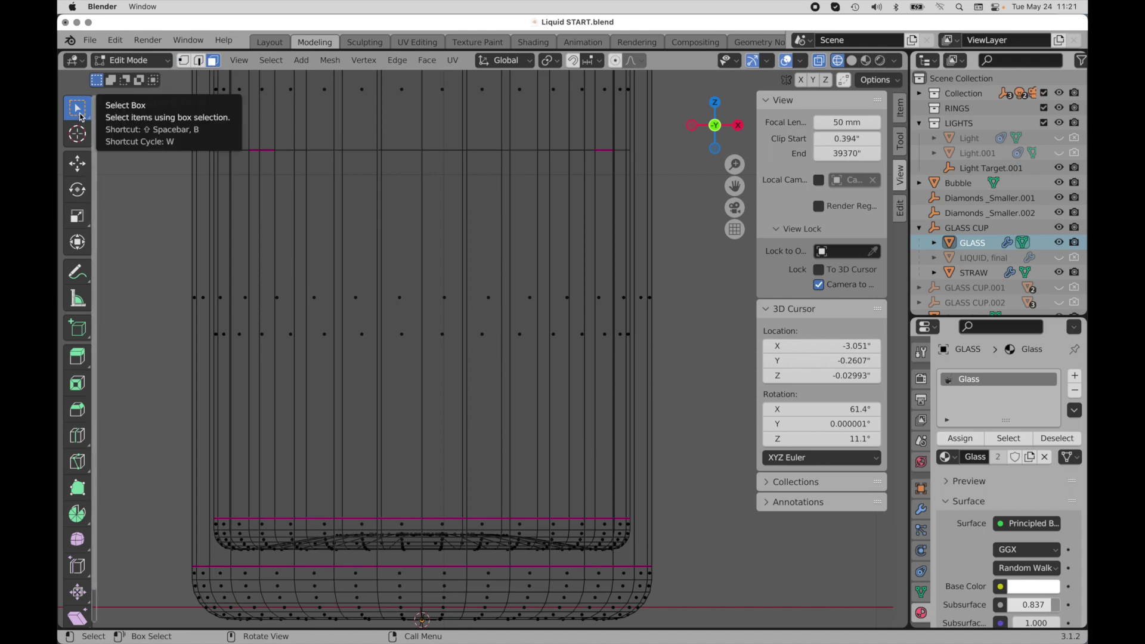
{"action": "left_click_drag", "start_coordinate": [147, 488], "coordinate": [669, 556]}
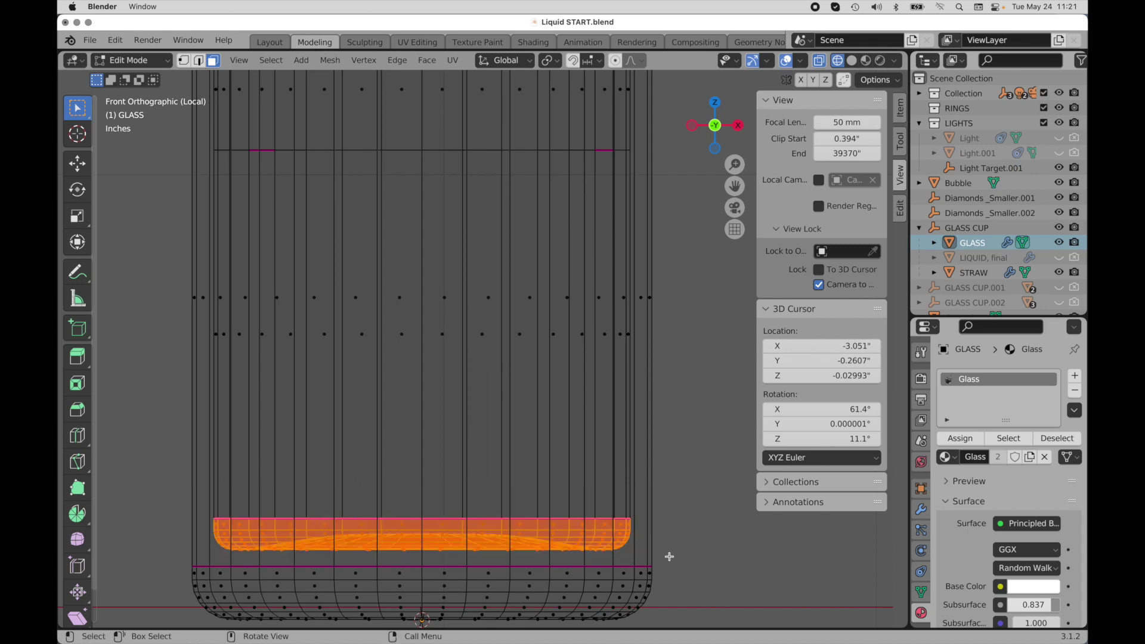
{"action": "left_click", "coordinate": [270, 62]}
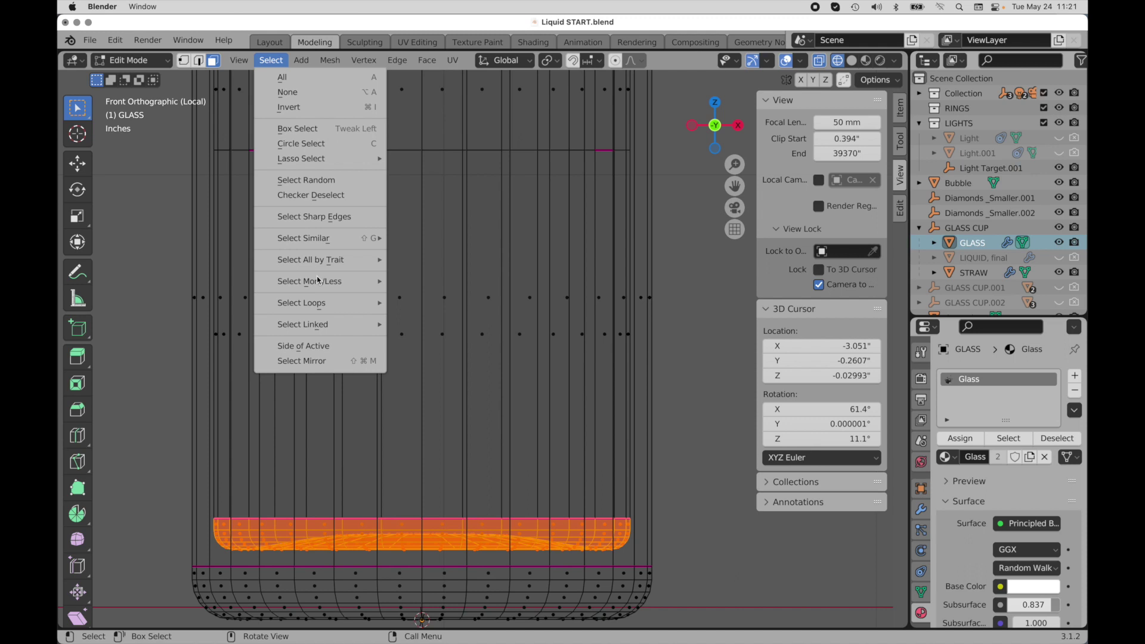
{"action": "mouse_move", "coordinate": [320, 283]}
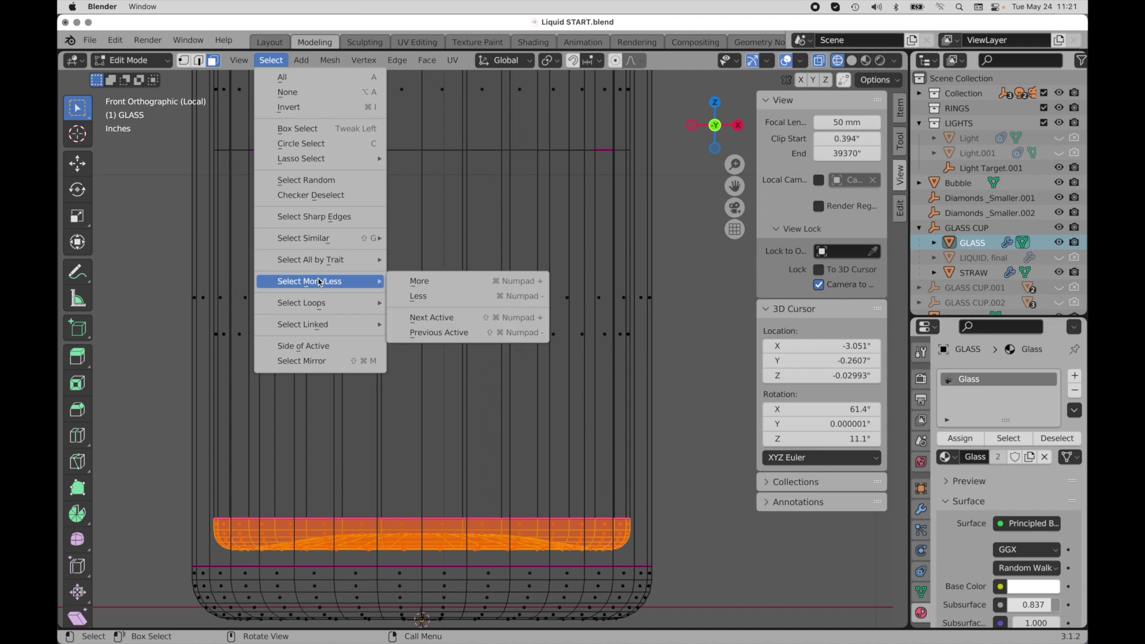
{"action": "left_click", "coordinate": [418, 281]}
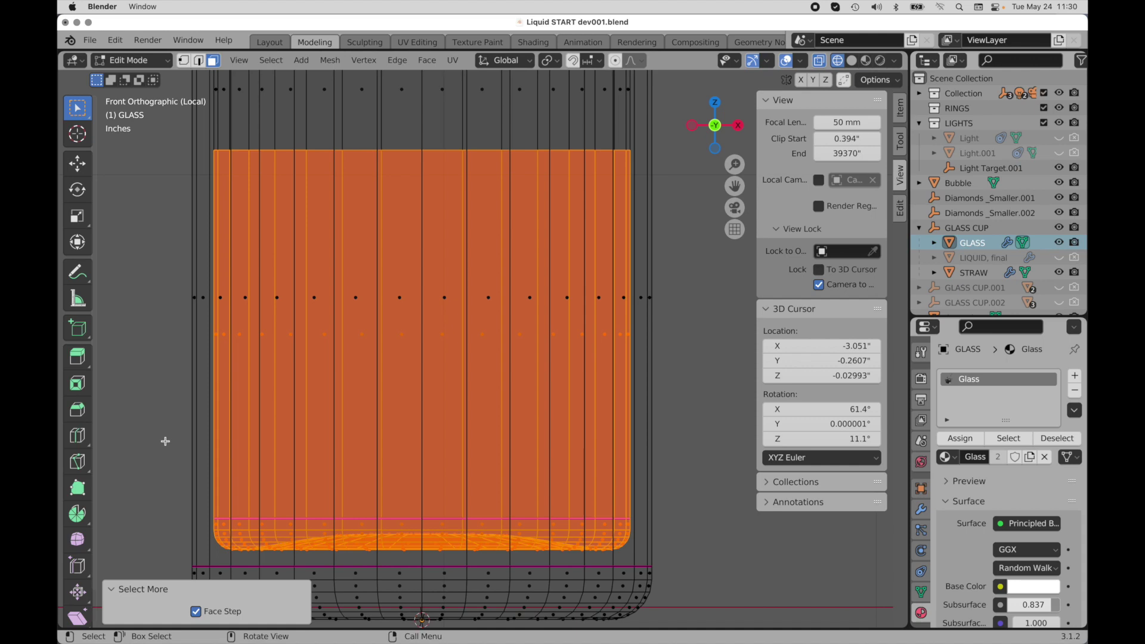
{"action": "scroll", "coordinate": [161, 232], "scroll_direction": "down", "scroll_amount": 1}
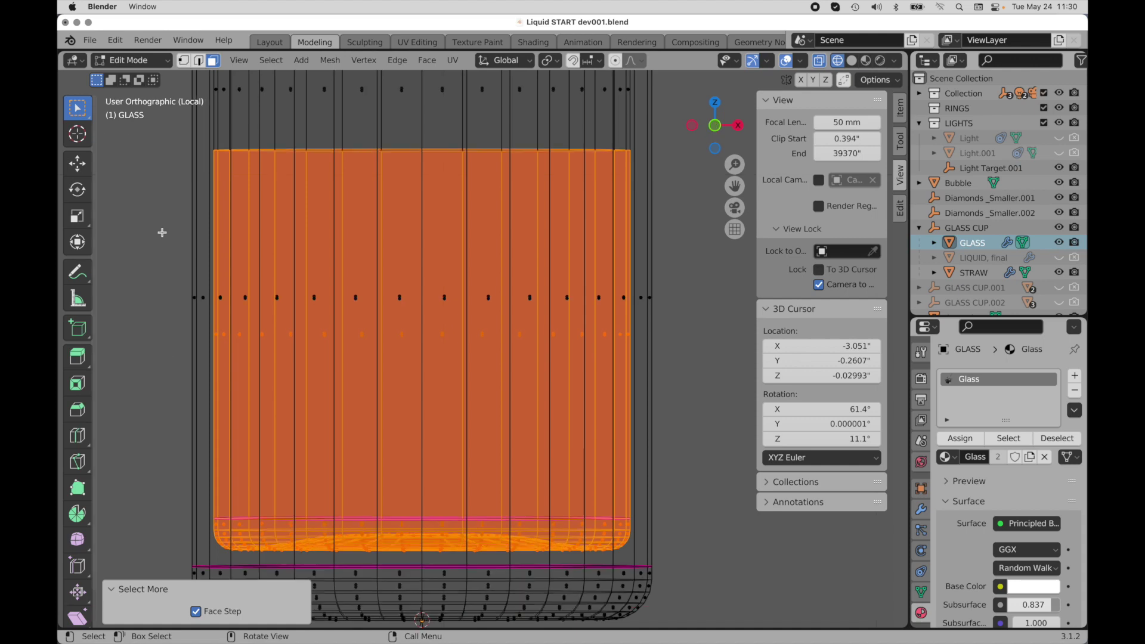
- Separate the selected inner faces into a new object and return to Object Mode
{"action": "right_click", "coordinate": [161, 232]}
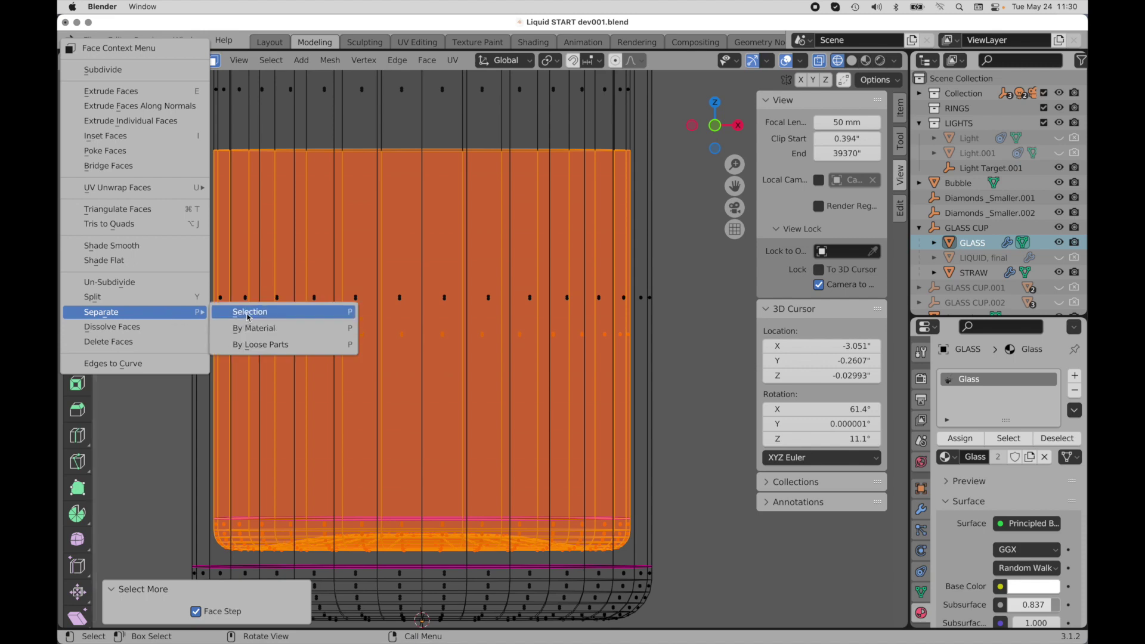
{"action": "left_click", "coordinate": [246, 316]}
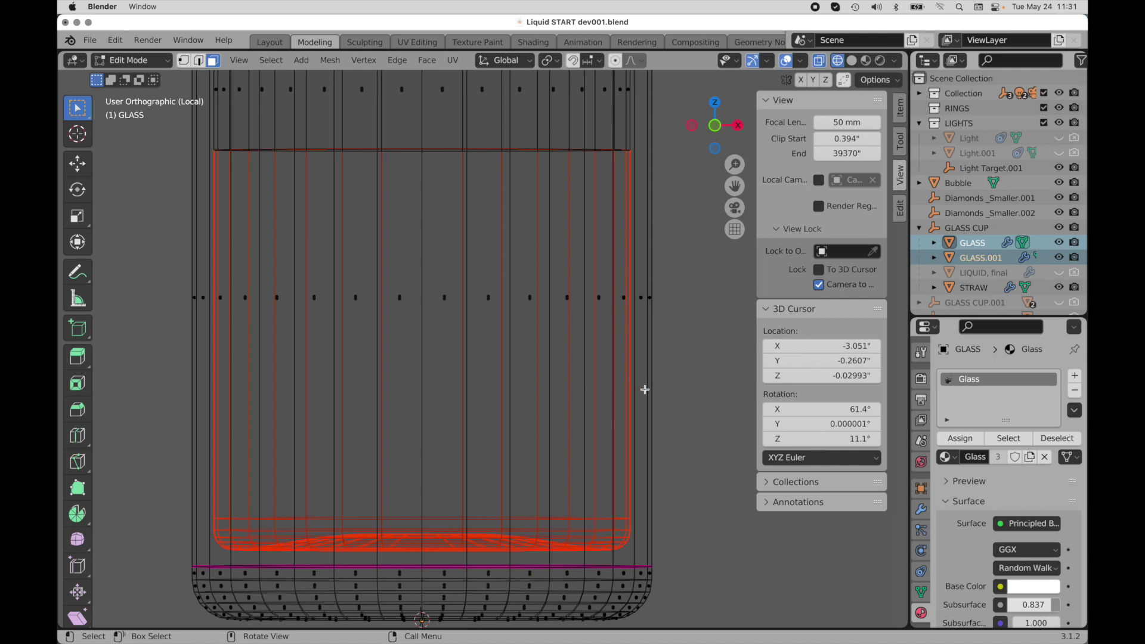
{"action": "key", "text": "Tab"}
{"action": "key", "text": "Tab"}
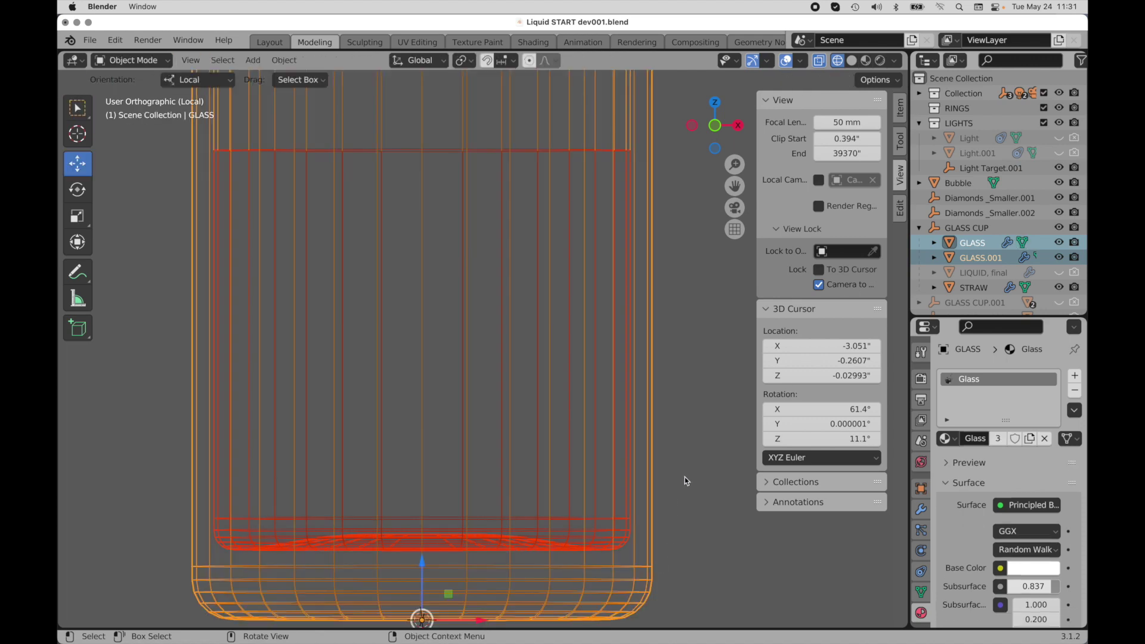
- Exit Local View, then isolate GLASS.001 and enter its Edit Mode
{"action": "key", "text": "slash"}
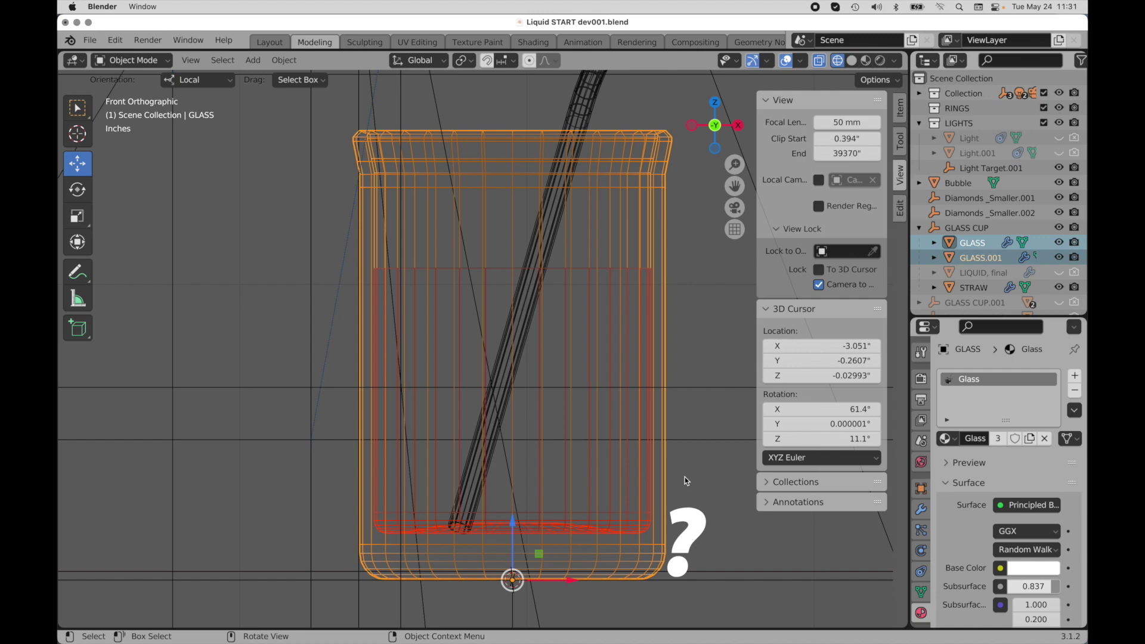
{"action": "left_click", "coordinate": [591, 292]}
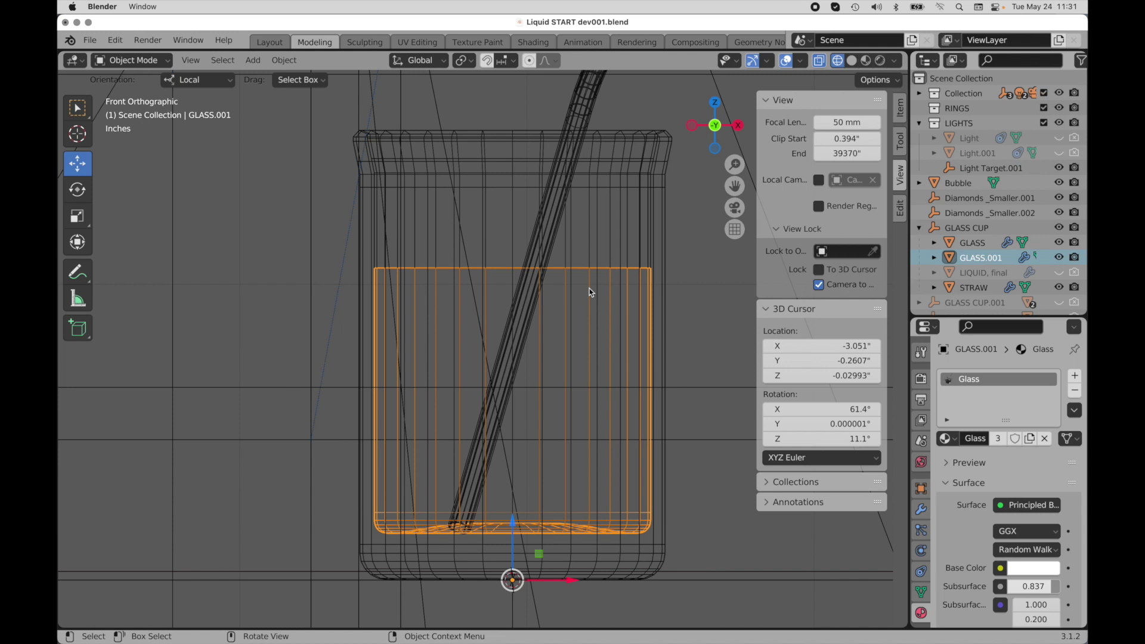
{"action": "key", "text": "slash"}
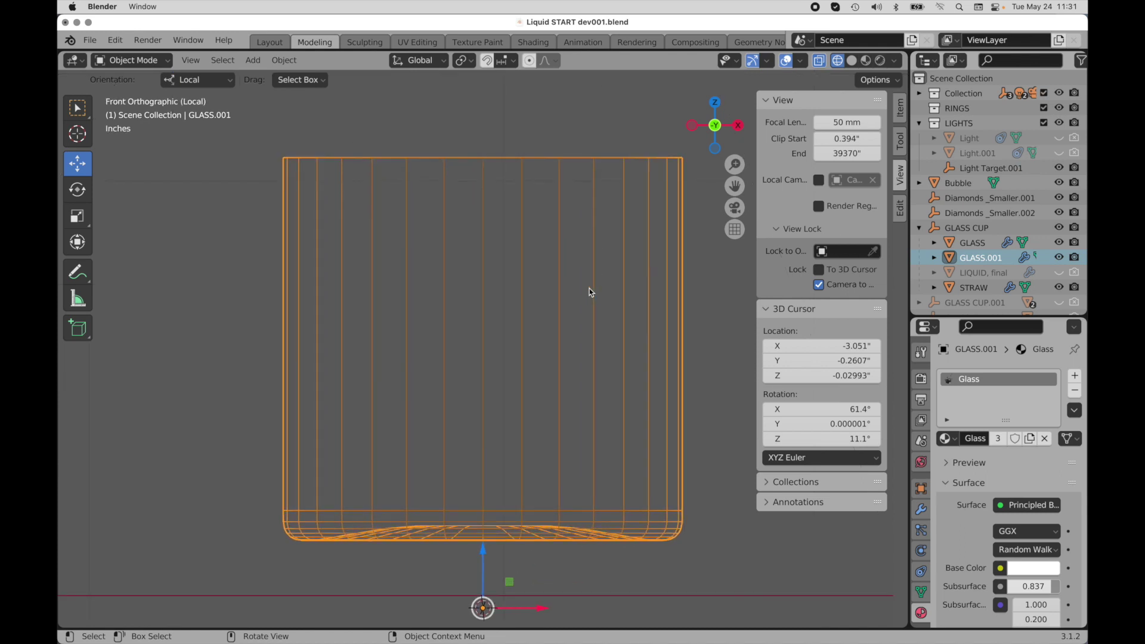
{"action": "key", "text": "Tab"}
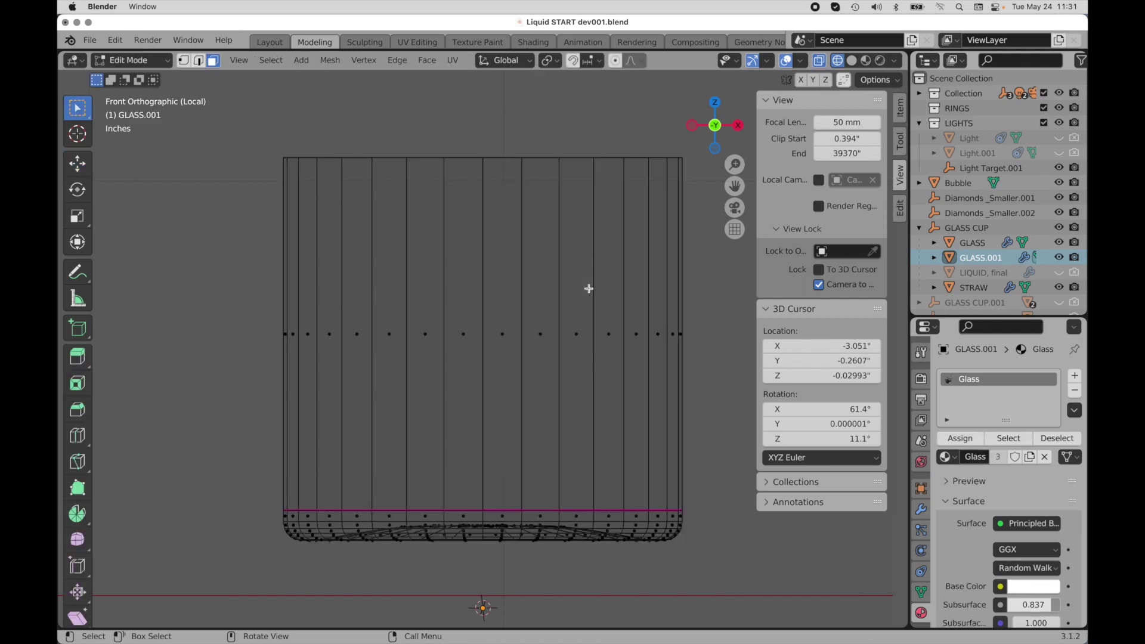
- Show the face normal lines to inspect GLASS.001's normals from above
{"action": "middle_click_drag", "start_coordinate": [588, 286], "coordinate": [693, 239]}
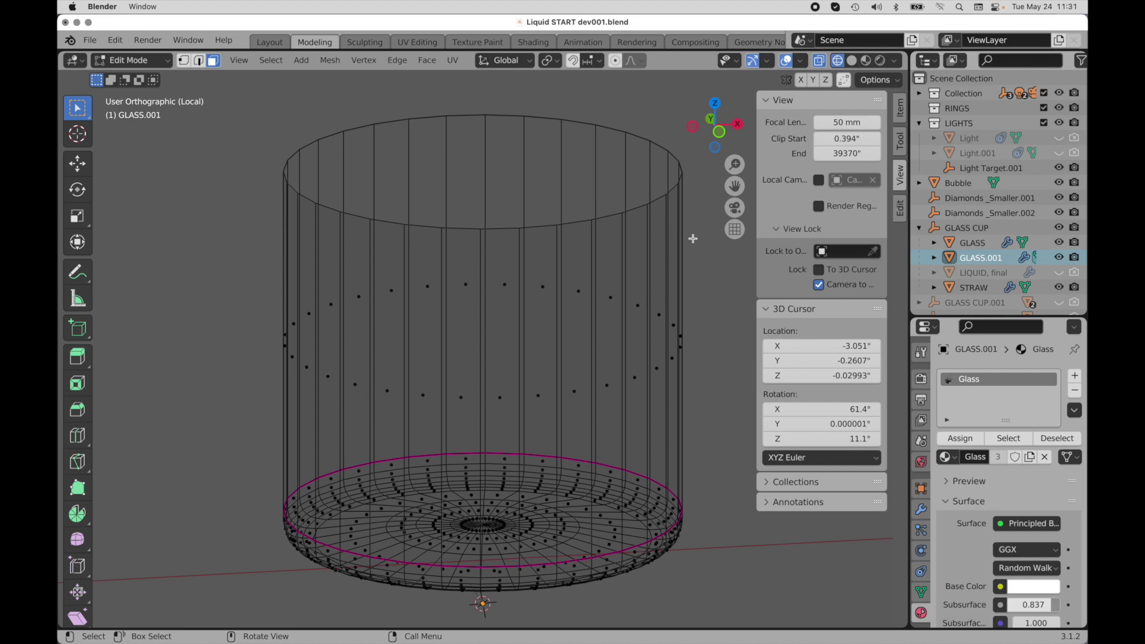
{"action": "left_click", "coordinate": [800, 60]}
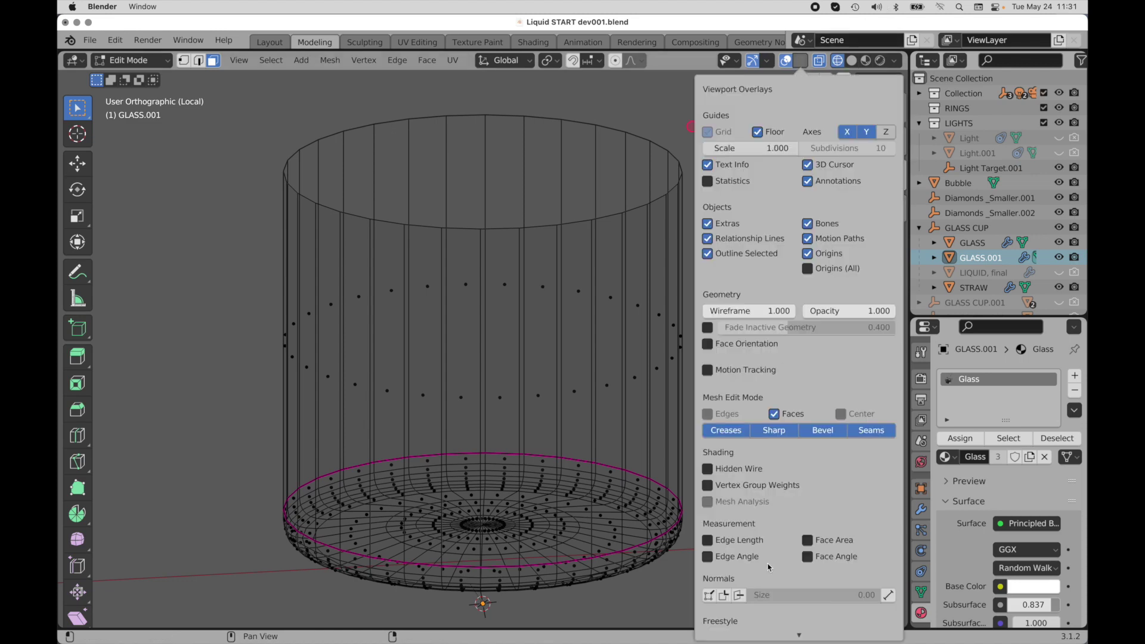
{"action": "left_click", "coordinate": [738, 595]}
{"action": "key", "text": "n"}
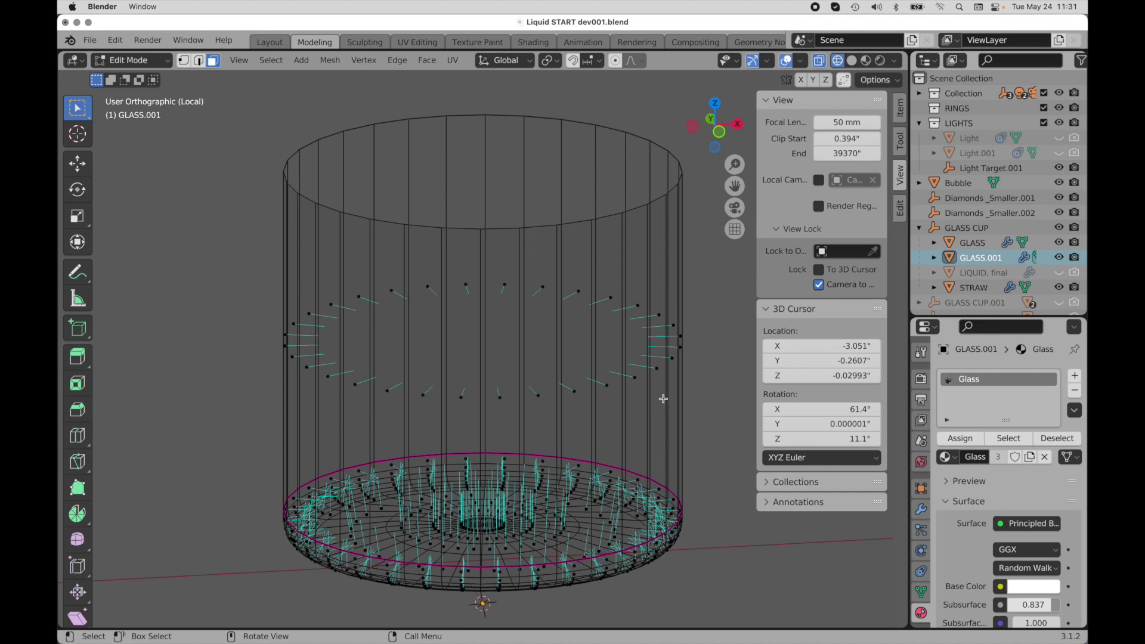
- Select all of GLASS.001 and flip its normals with Mesh > Normals > Flip
{"action": "key", "text": "a"}
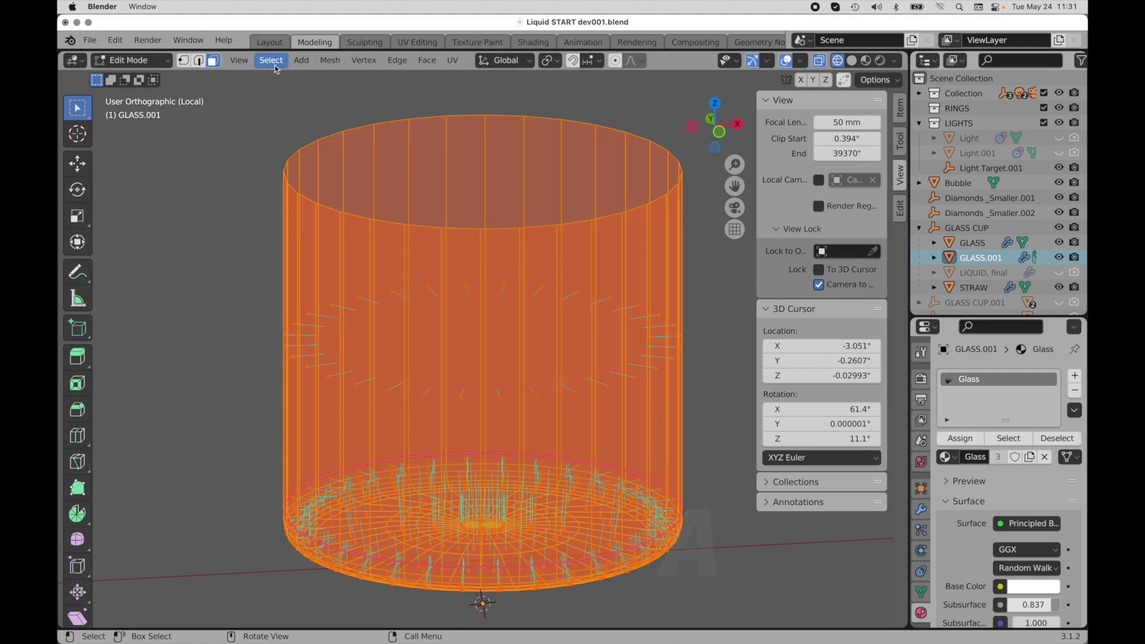
{"action": "left_click", "coordinate": [331, 61]}
{"action": "mouse_move", "coordinate": [372, 310]}
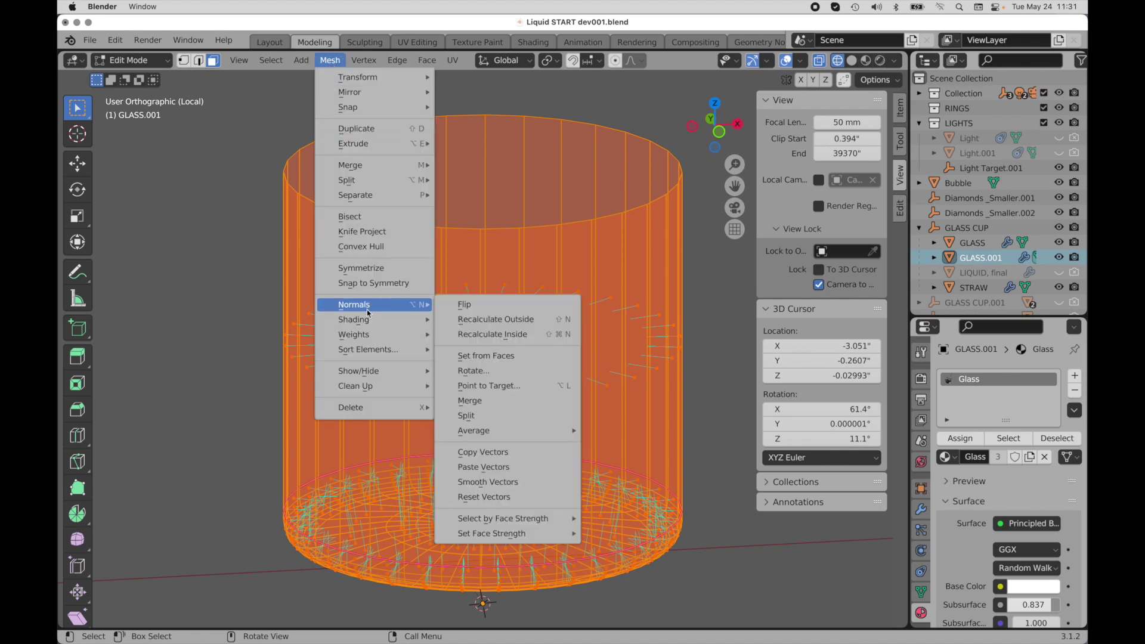
{"action": "left_click", "coordinate": [481, 304]}
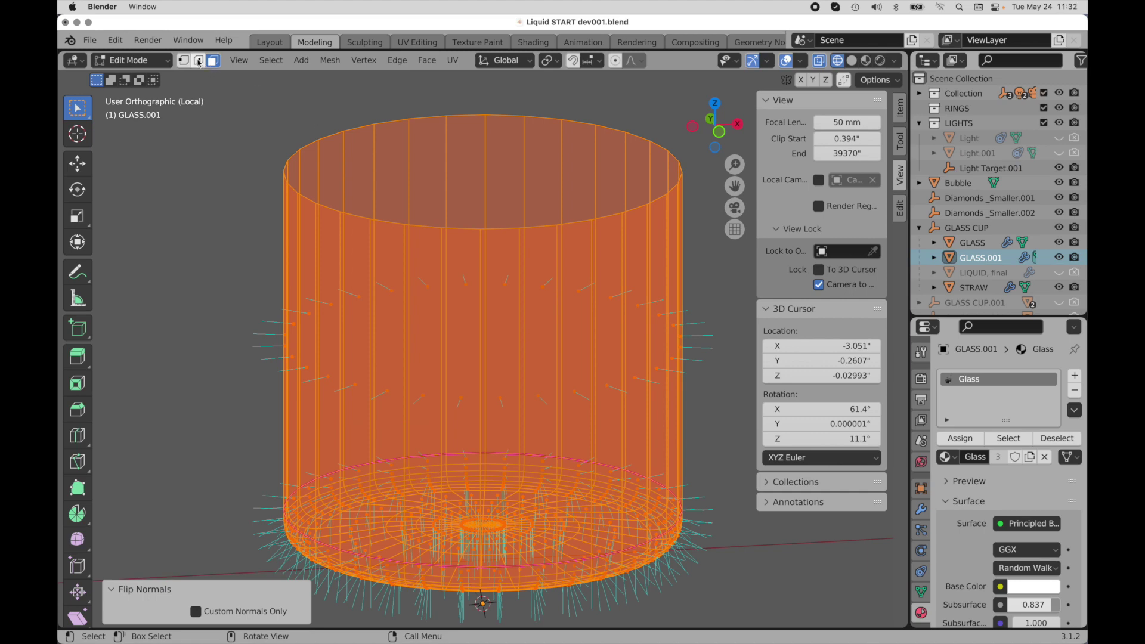
- Deselect the mesh, turn off X-ray, and hide the face normal lines
{"action": "left_click", "coordinate": [612, 107]}
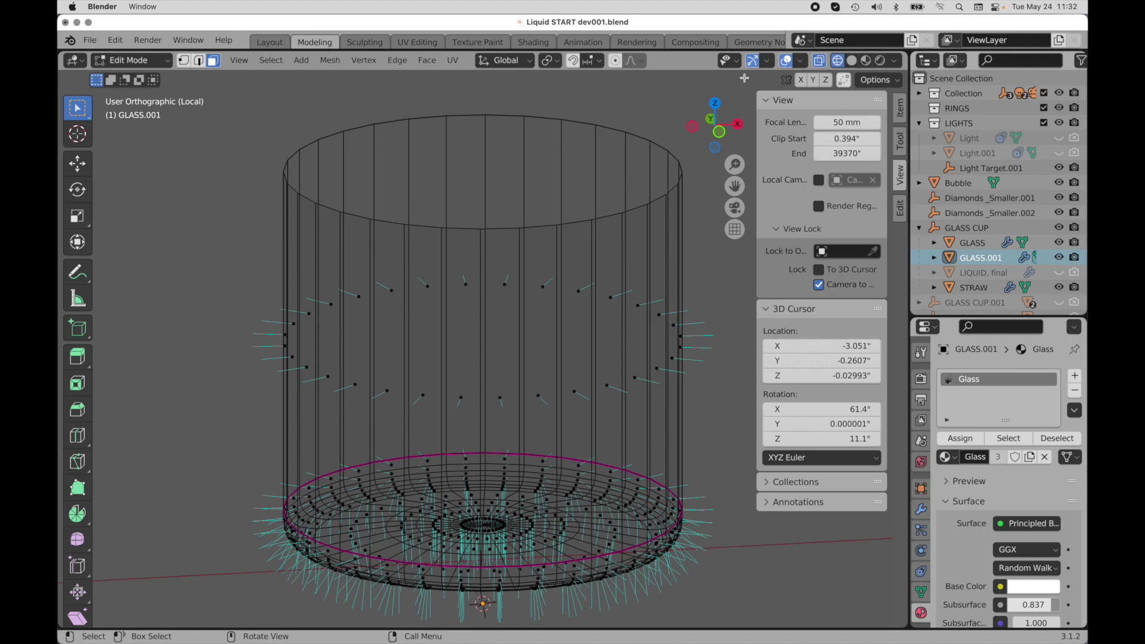
{"action": "left_click", "coordinate": [820, 62]}
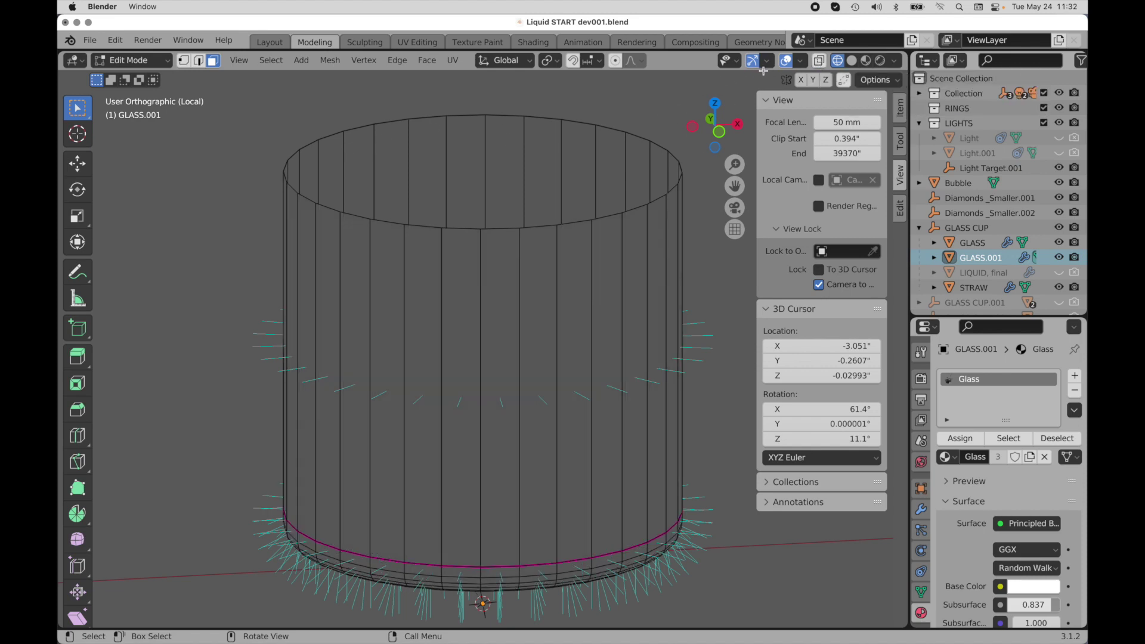
{"action": "left_click", "coordinate": [800, 61]}
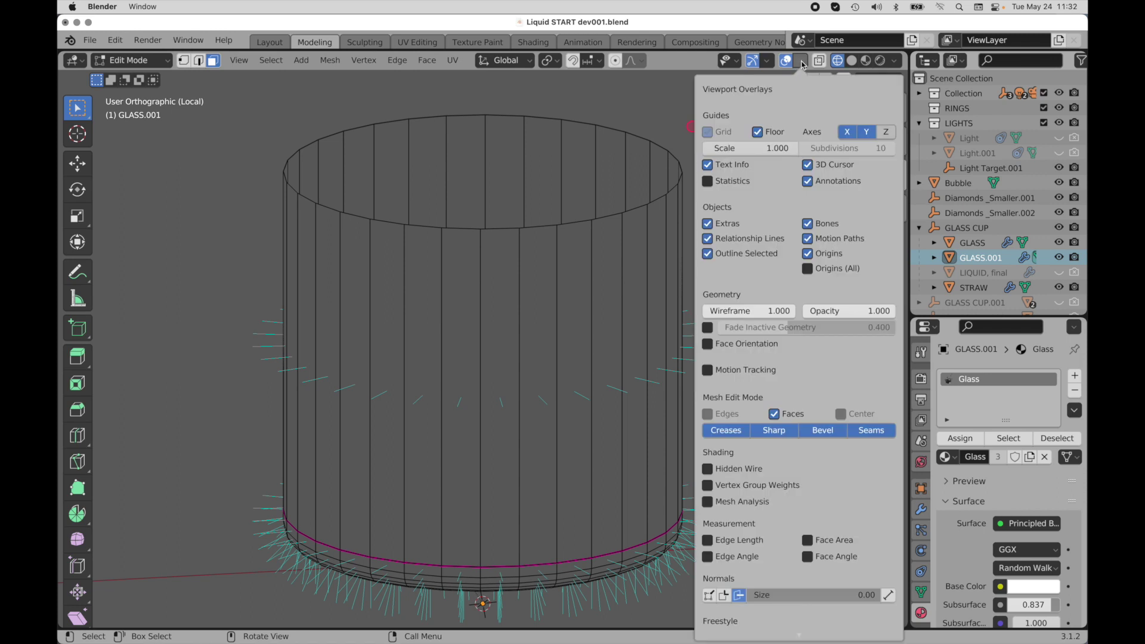
{"action": "left_click", "coordinate": [740, 595]}
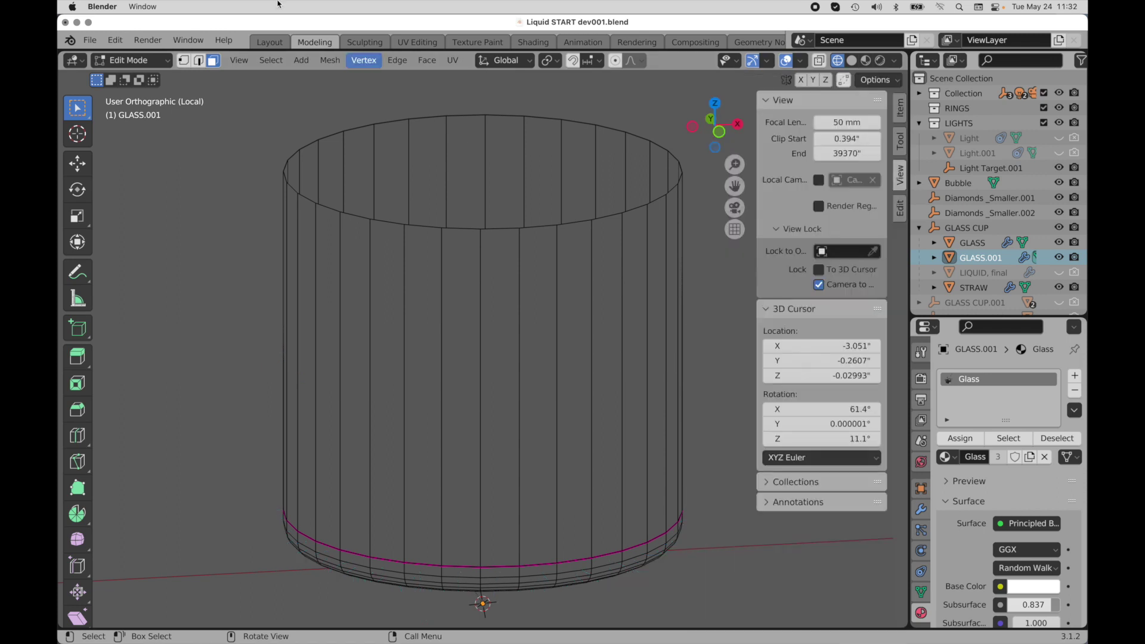
- Select the cylinder's top edge loop and fill it with a new face
{"action": "middle_click_drag", "start_coordinate": [294, 184], "coordinate": [289, 213]}
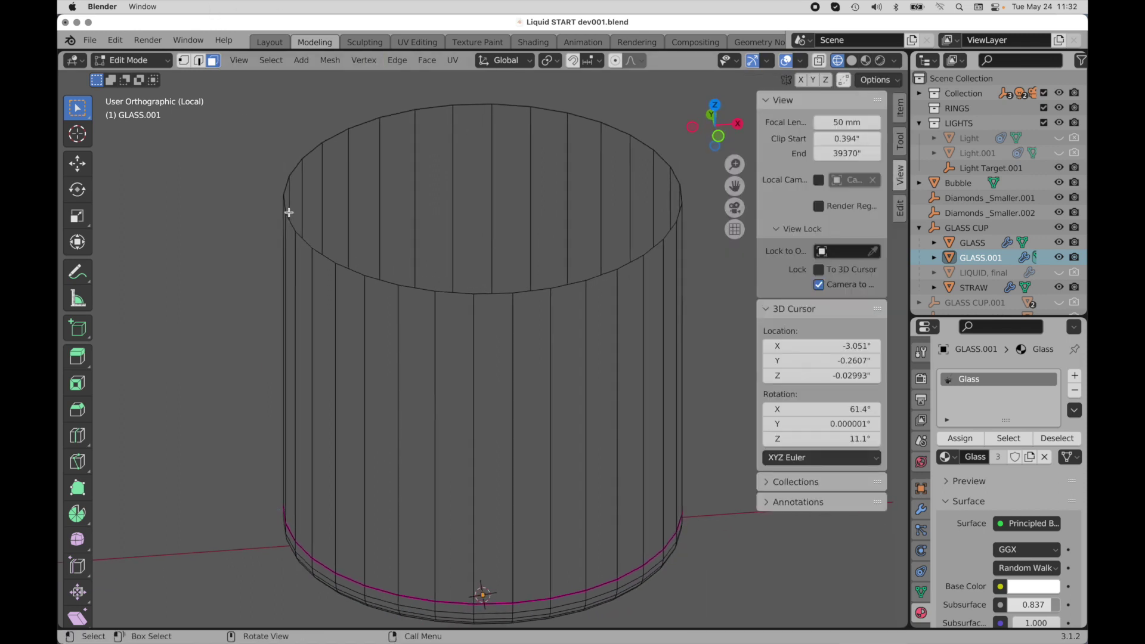
{"action": "left_click", "coordinate": [198, 60]}
{"action": "left_click", "coordinate": [313, 153], "text": "alt"}
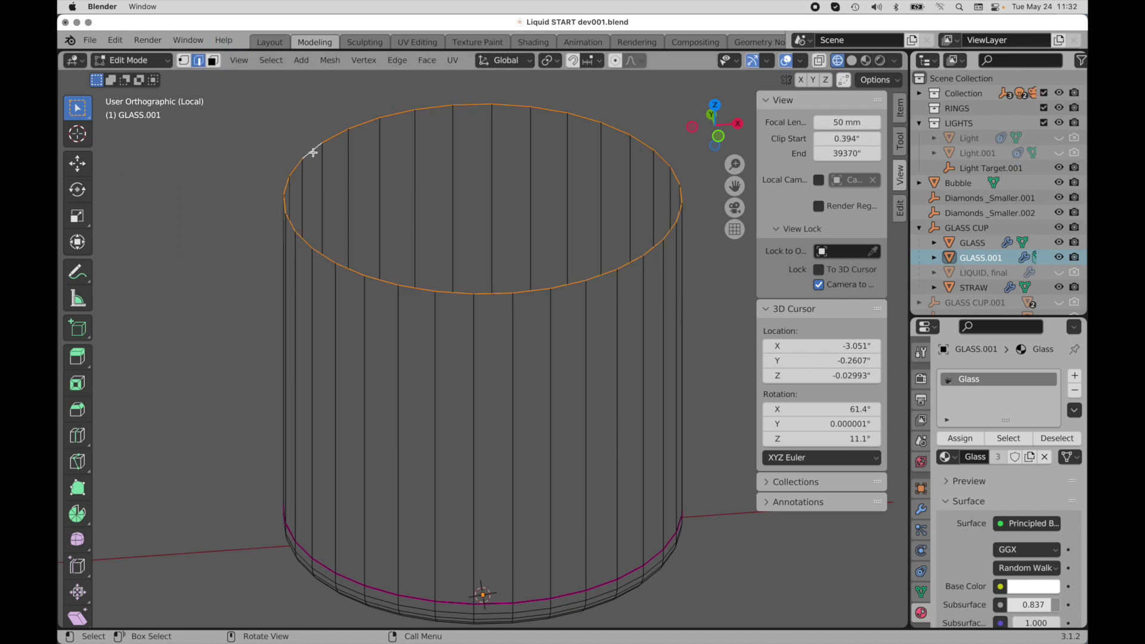
{"action": "right_click", "coordinate": [313, 154]}
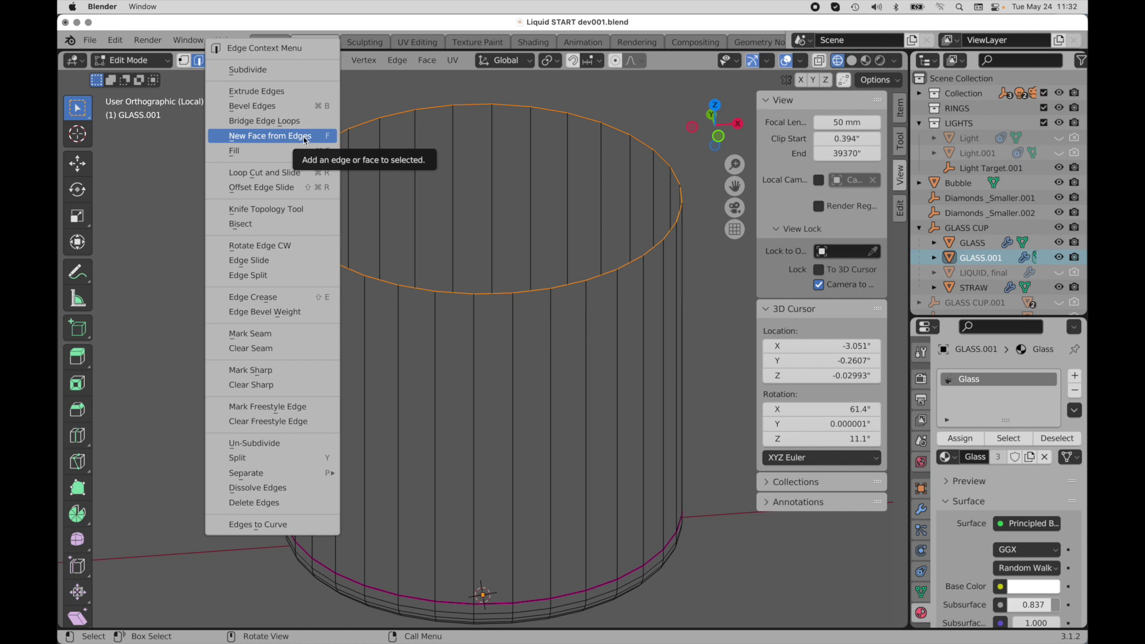
{"action": "left_click", "coordinate": [304, 138]}
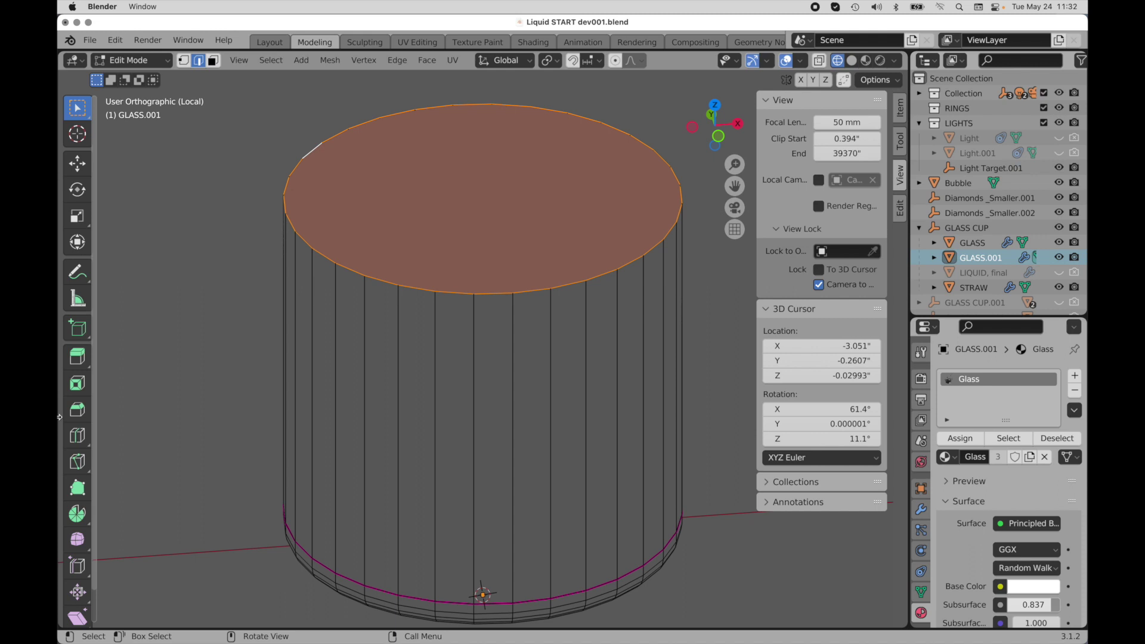
{"action": "left_click", "coordinate": [81, 388]}
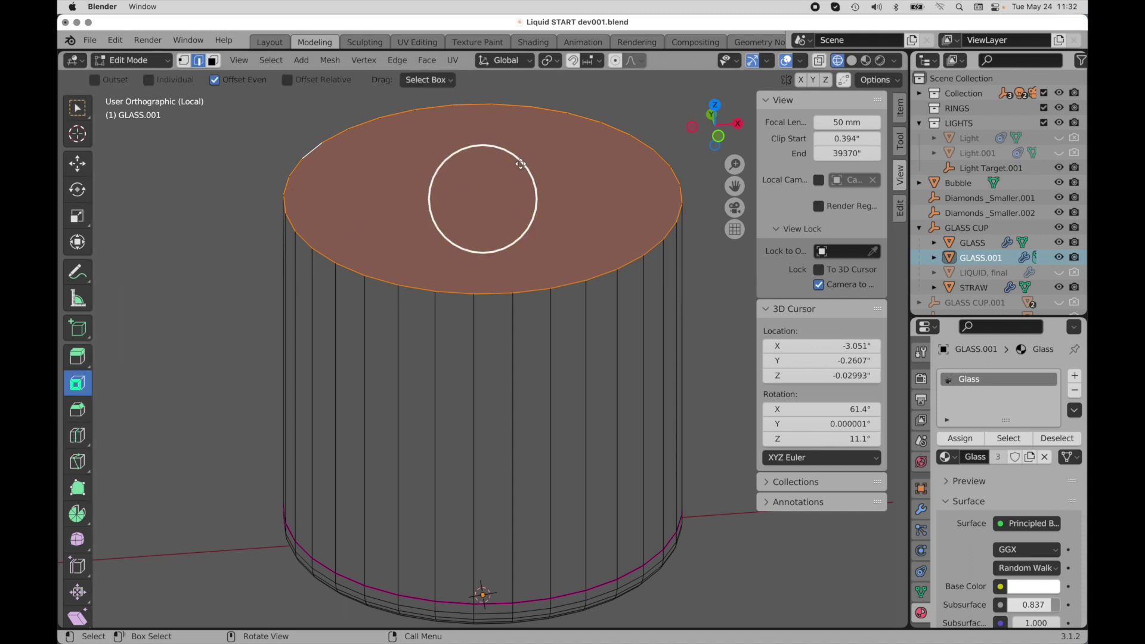
- Inset the top face by a thin 0.02557 ring
{"action": "left_click_drag", "start_coordinate": [521, 161], "coordinate": [521, 166]}
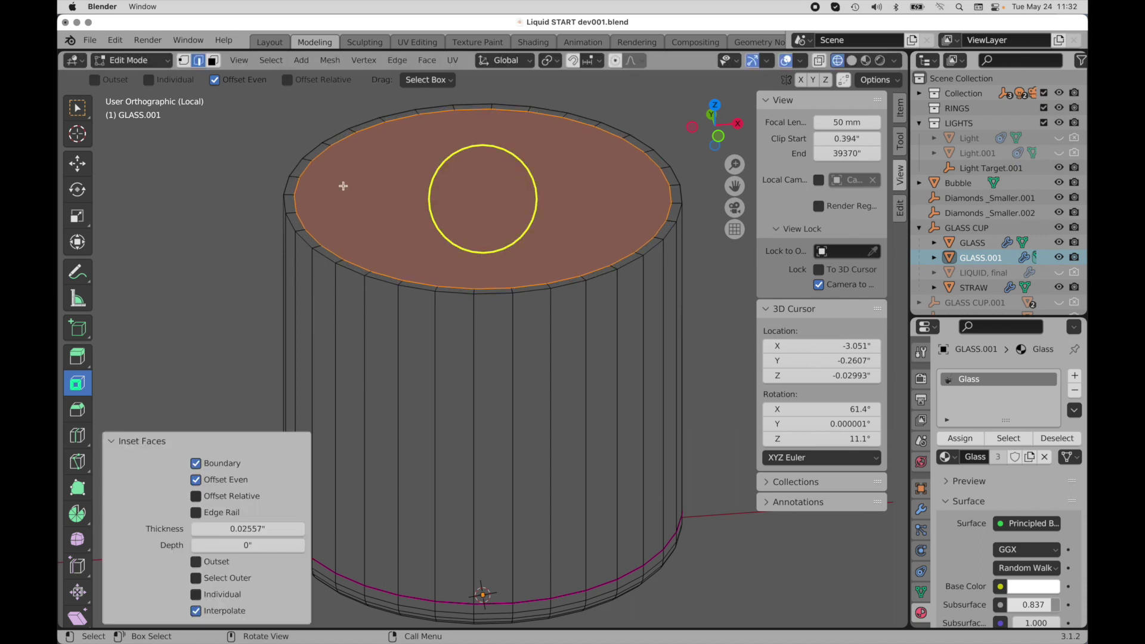
{"action": "scroll", "coordinate": [284, 191], "scroll_direction": "up", "scroll_amount": 1}
{"action": "scroll", "coordinate": [283, 191], "scroll_direction": "up", "scroll_amount": 7}
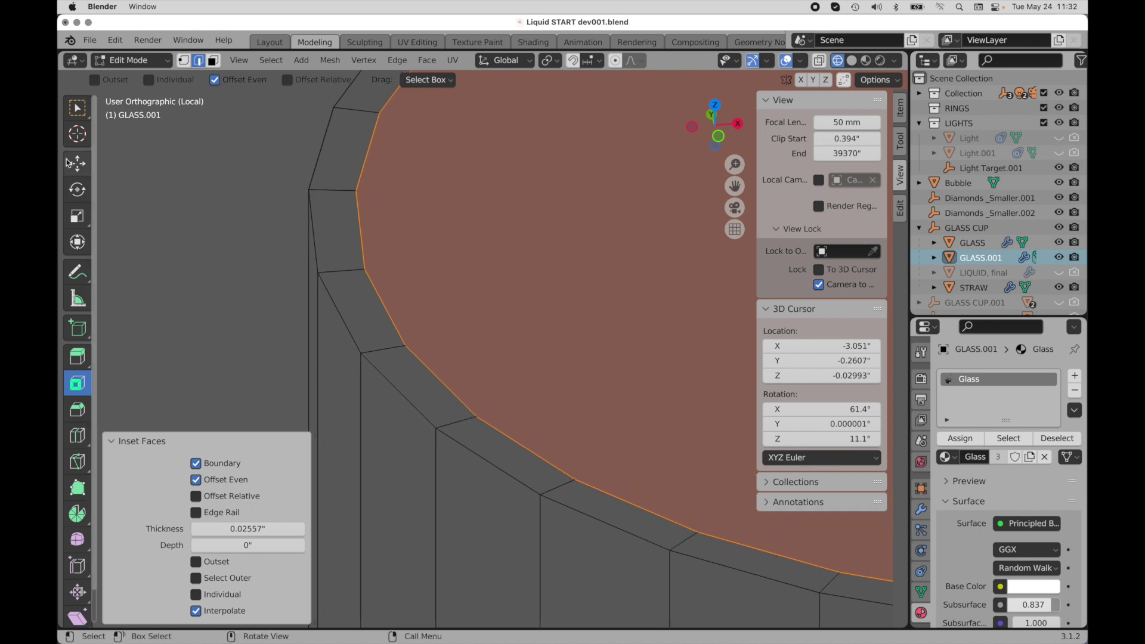
- Move the inset top face down along Z by 0.011348"
{"action": "key", "text": "shift+space"}
{"action": "key", "text": "g"}
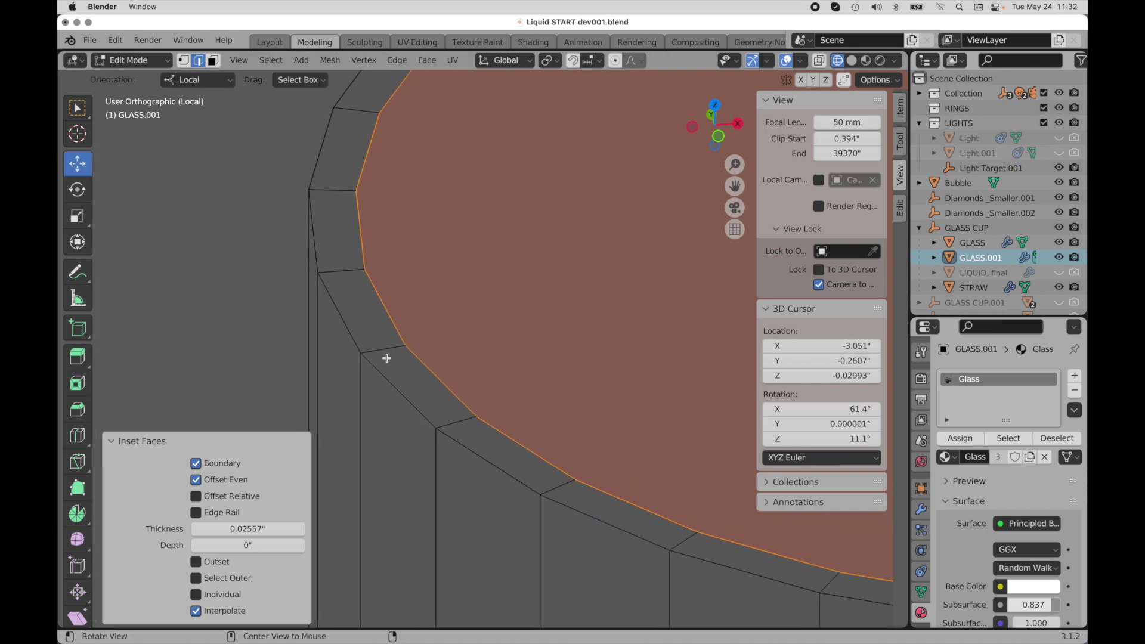
{"action": "middle_click_drag", "start_coordinate": [386, 356], "coordinate": [387, 337]}
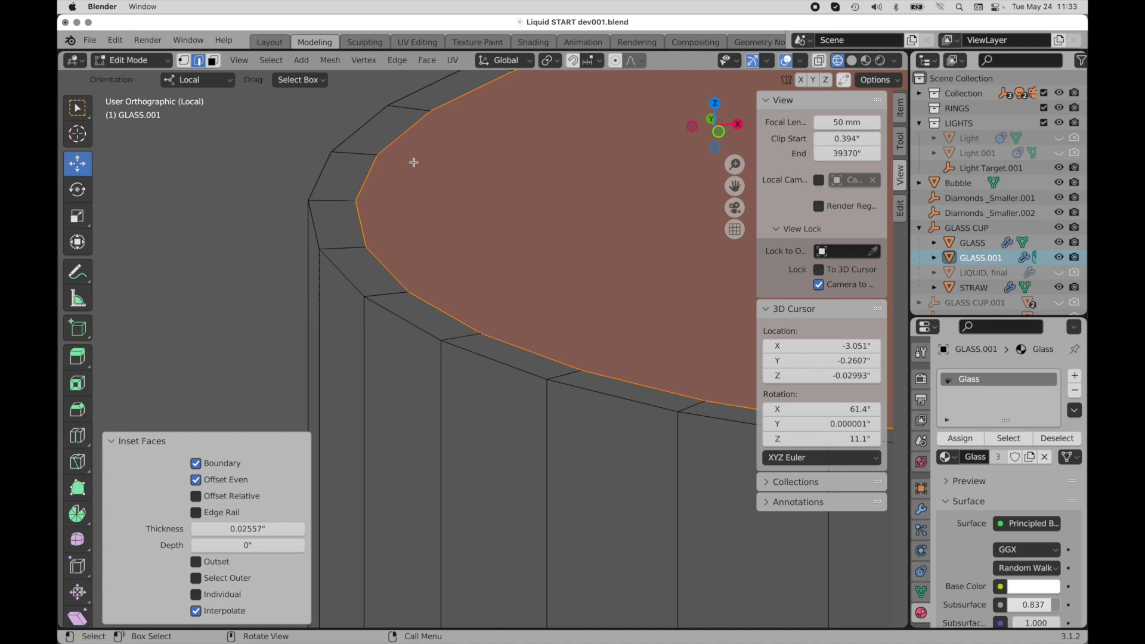
{"action": "key", "text": "g"}
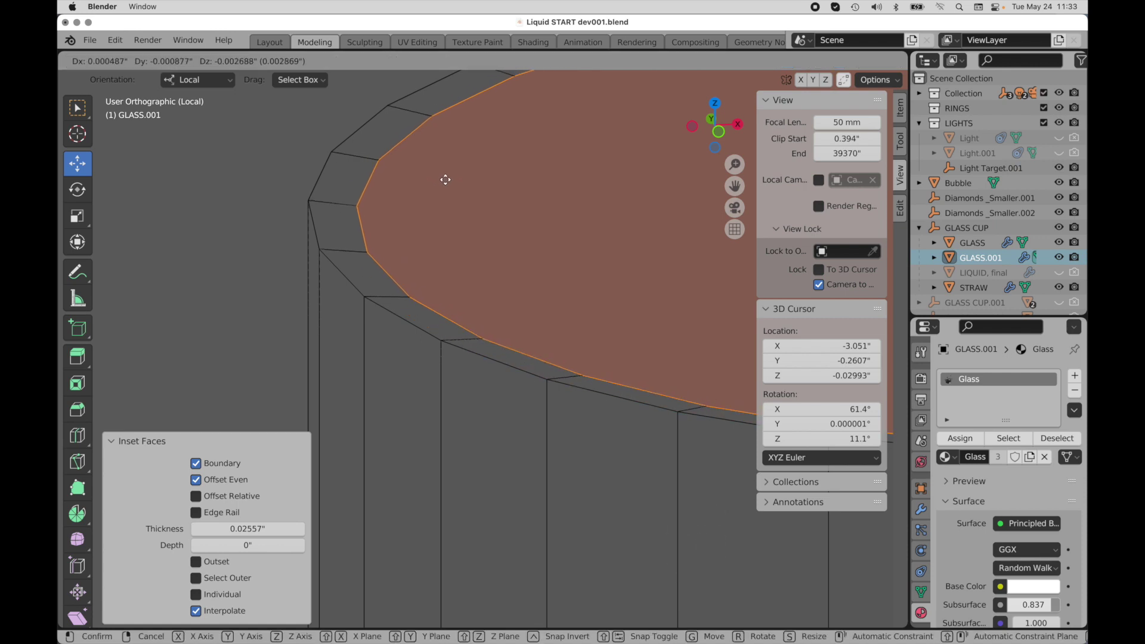
{"action": "key", "text": "z"}
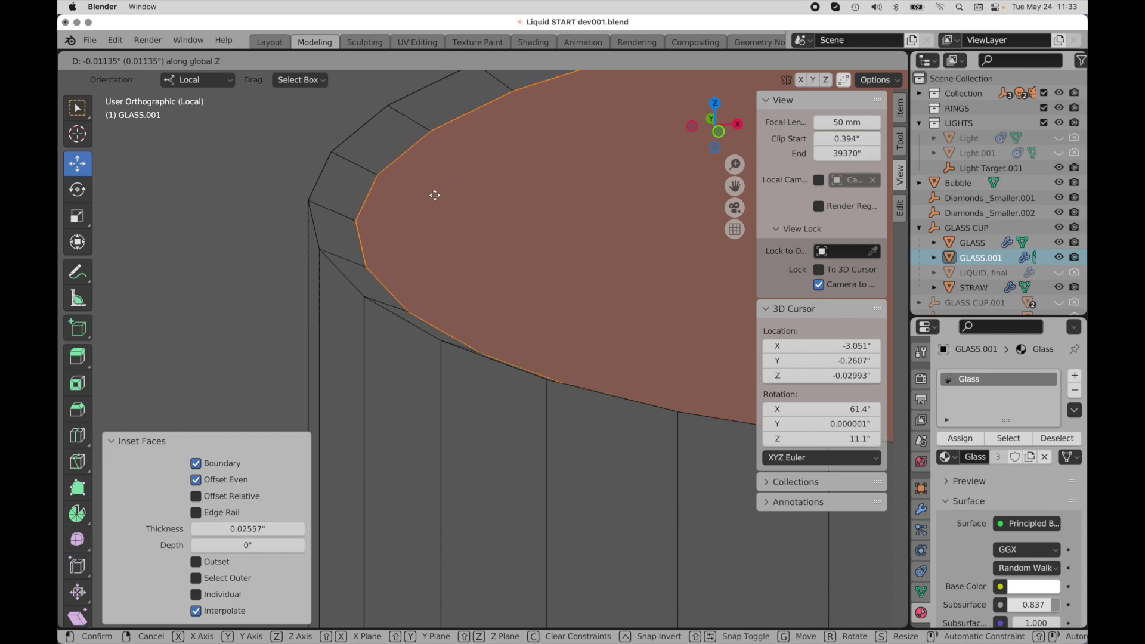
- Confirm the lowered top face and cut a new edge loop into the rim
{"action": "left_click", "coordinate": [434, 195]}
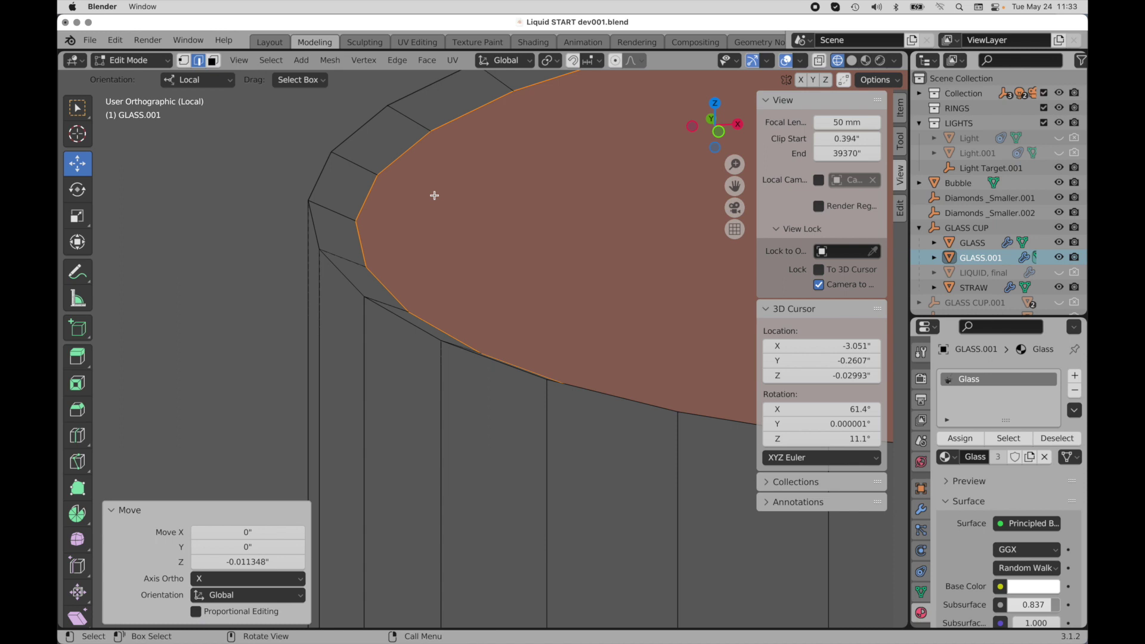
{"action": "left_click", "coordinate": [85, 441]}
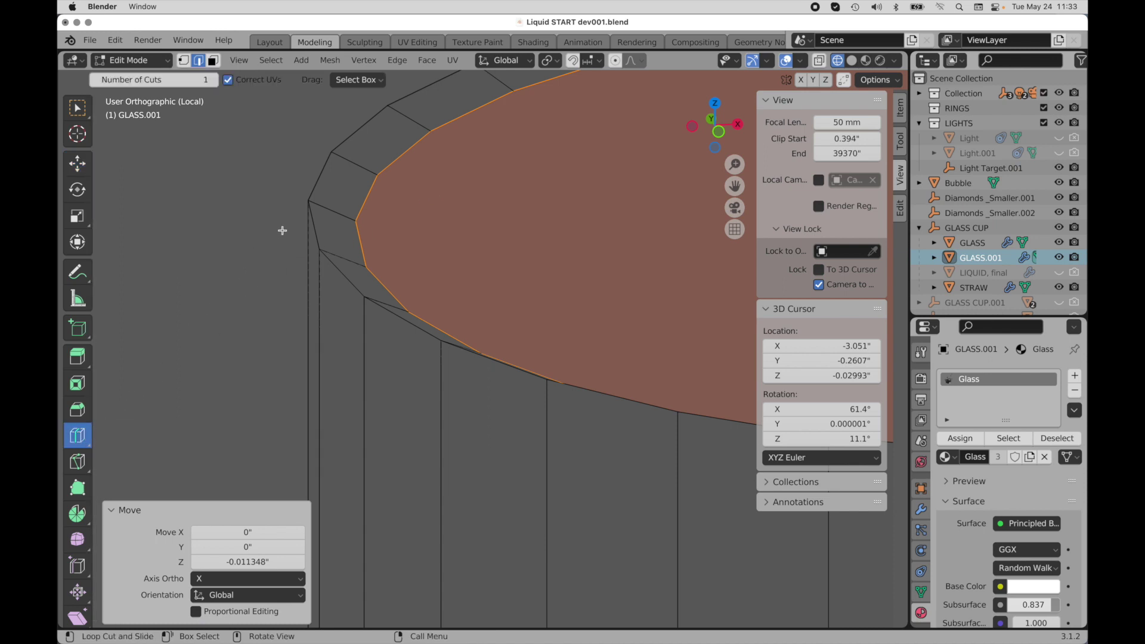
{"action": "left_click", "coordinate": [356, 164]}
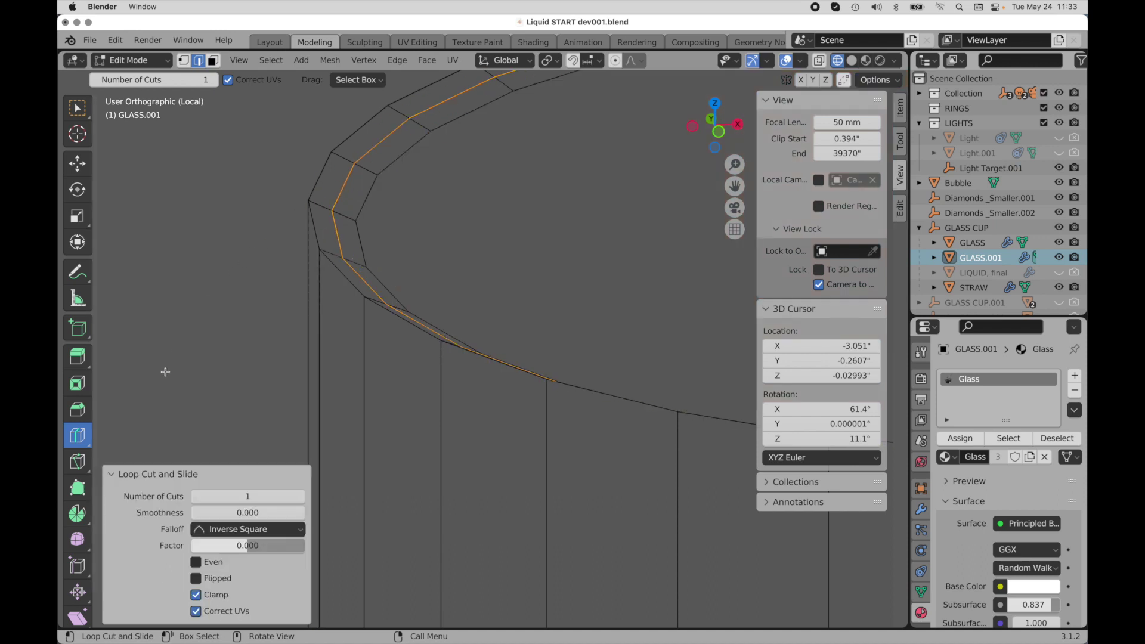
- Set Shrink/Fatten dragging to Tweak and shrink the new loop inward by -0.00249"
{"action": "left_click", "coordinate": [76, 595]}
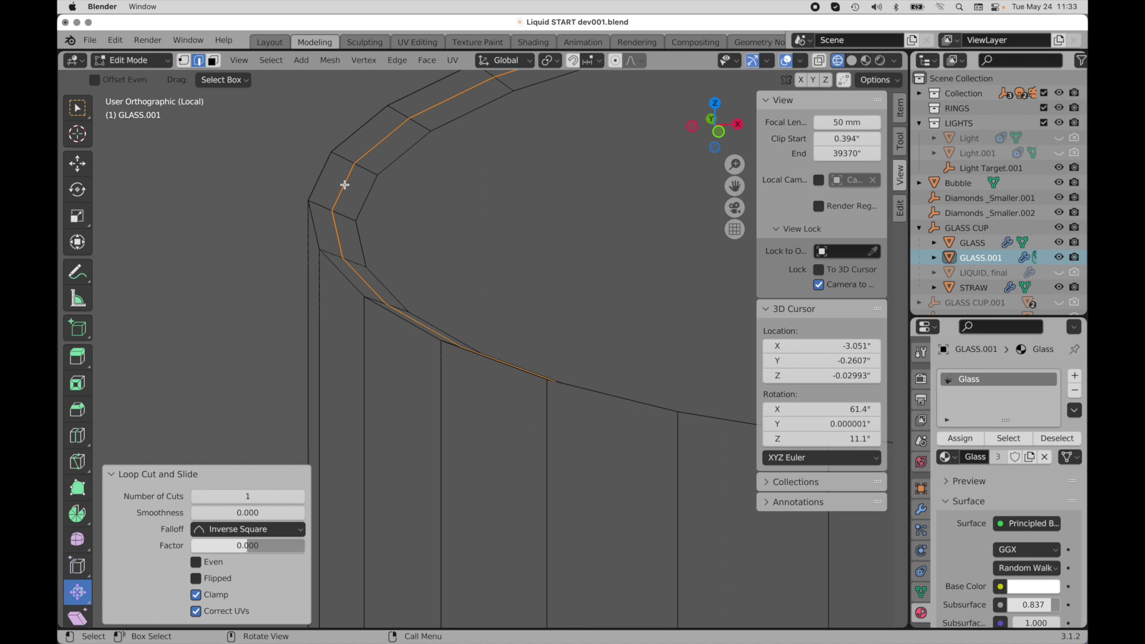
{"action": "left_click", "coordinate": [233, 83]}
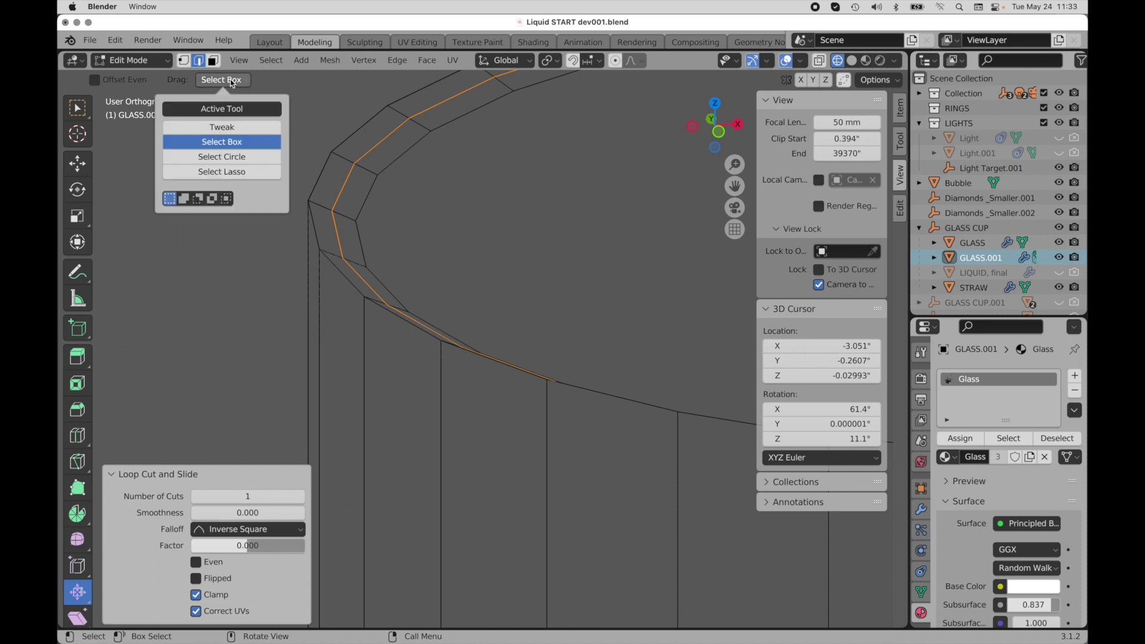
{"action": "left_click", "coordinate": [234, 130]}
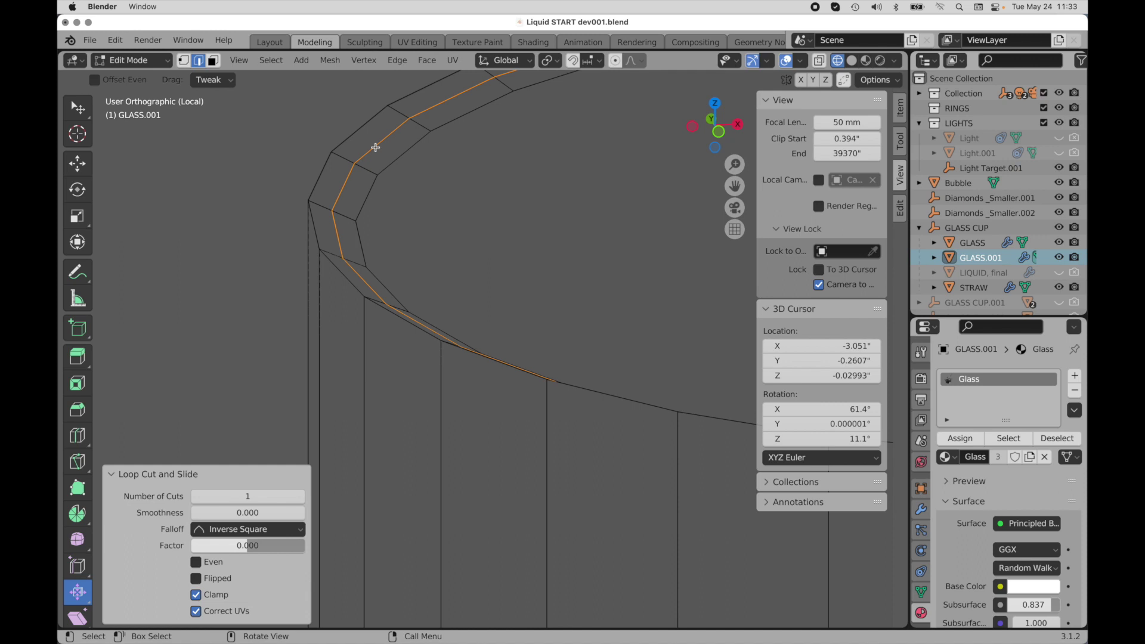
{"action": "left_click", "coordinate": [212, 80]}
{"action": "middle_click_drag", "start_coordinate": [602, 206], "coordinate": [695, 232], "text": "shift"}
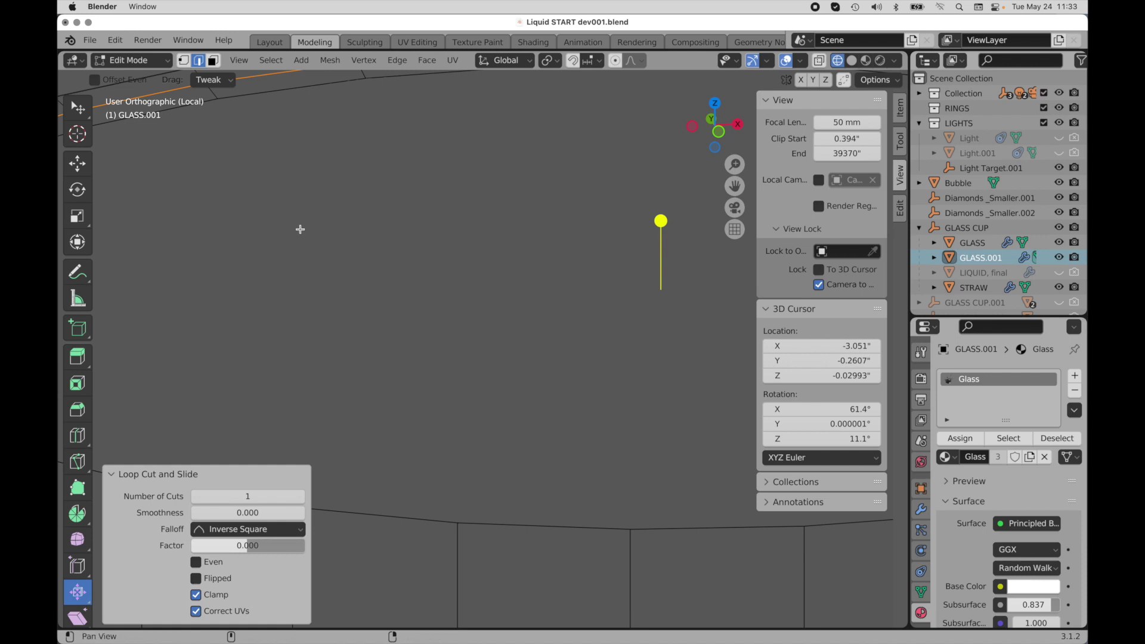
{"action": "middle_click_drag", "start_coordinate": [299, 228], "coordinate": [621, 238], "text": "shift"}
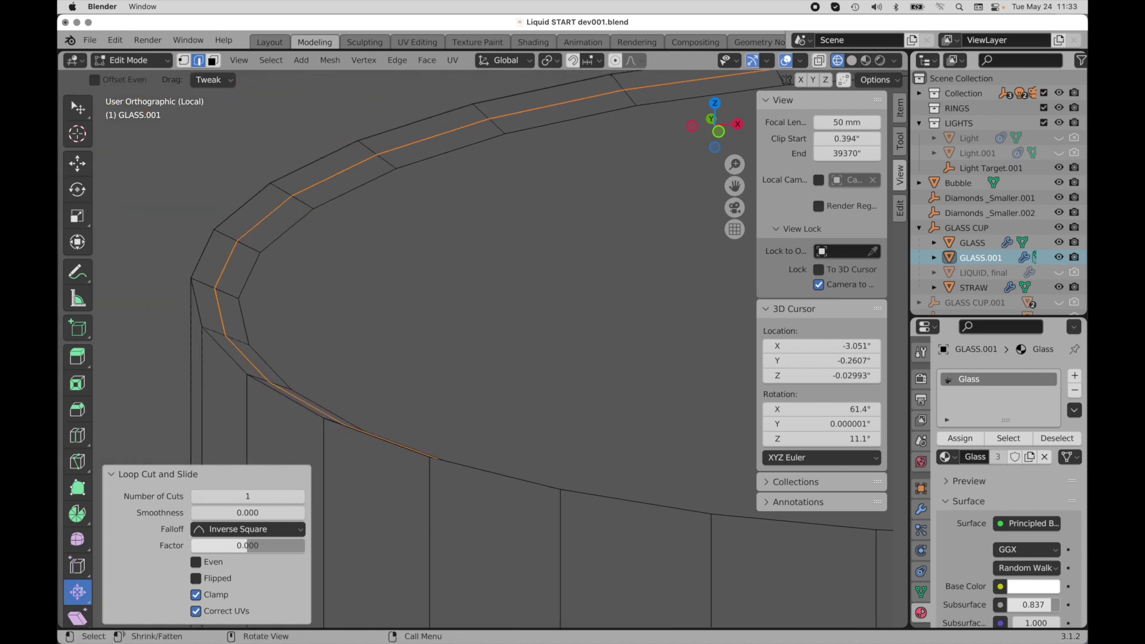
{"action": "left_click_drag", "start_coordinate": [273, 211], "coordinate": [270, 214]}
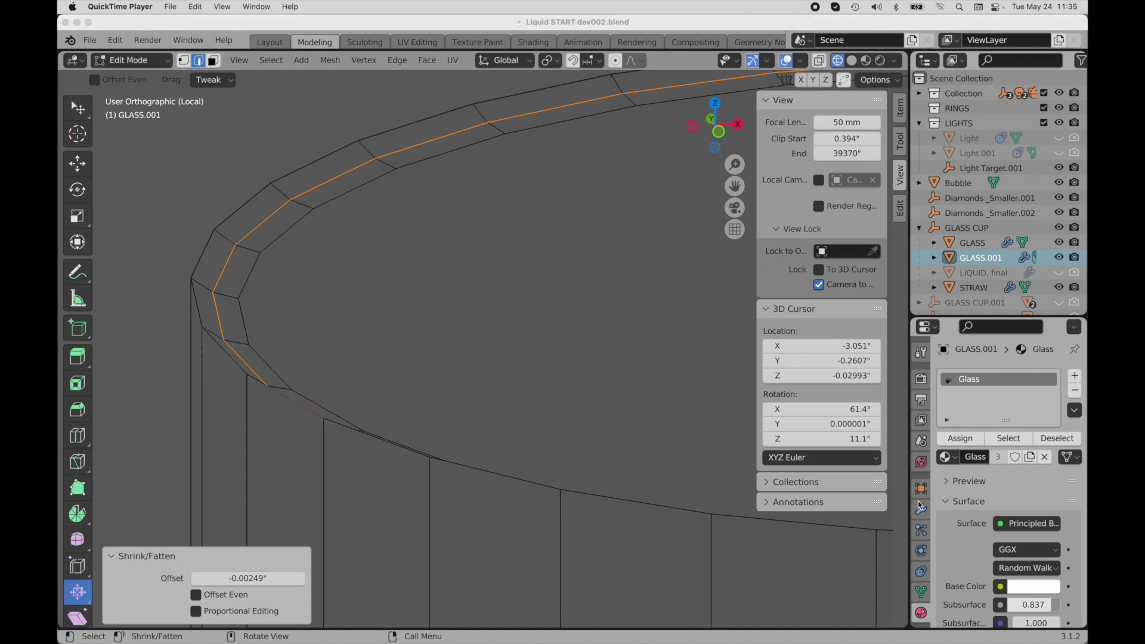
- Turn on the Subdivision modifier's viewport display and select the outer rim edge loop
{"action": "left_click", "coordinate": [921, 509]}
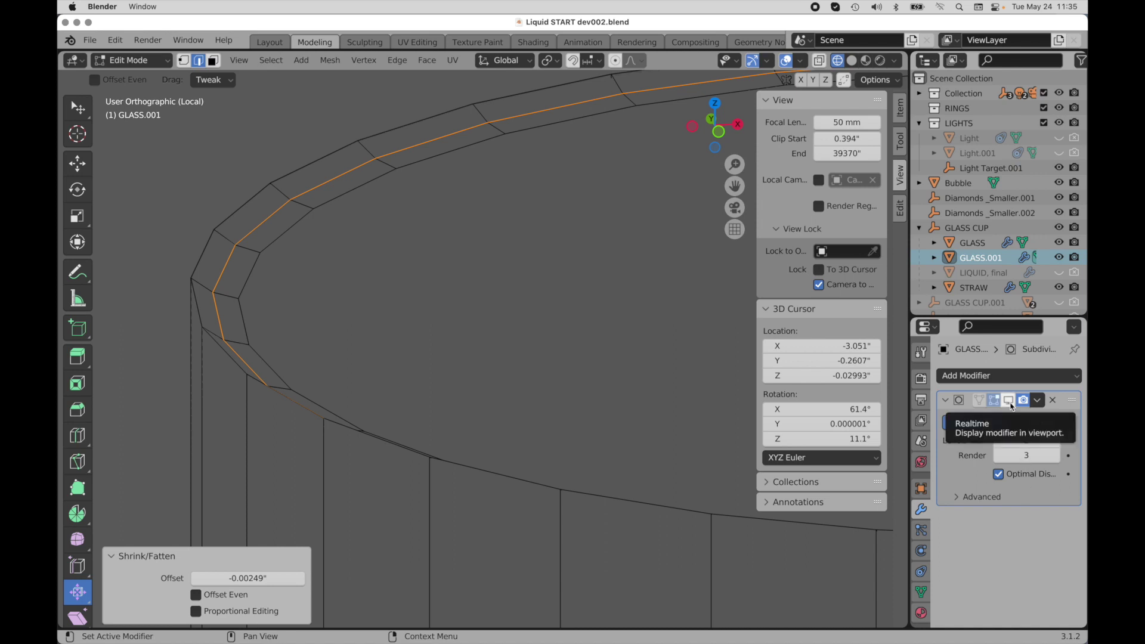
{"action": "left_click", "coordinate": [1009, 401]}
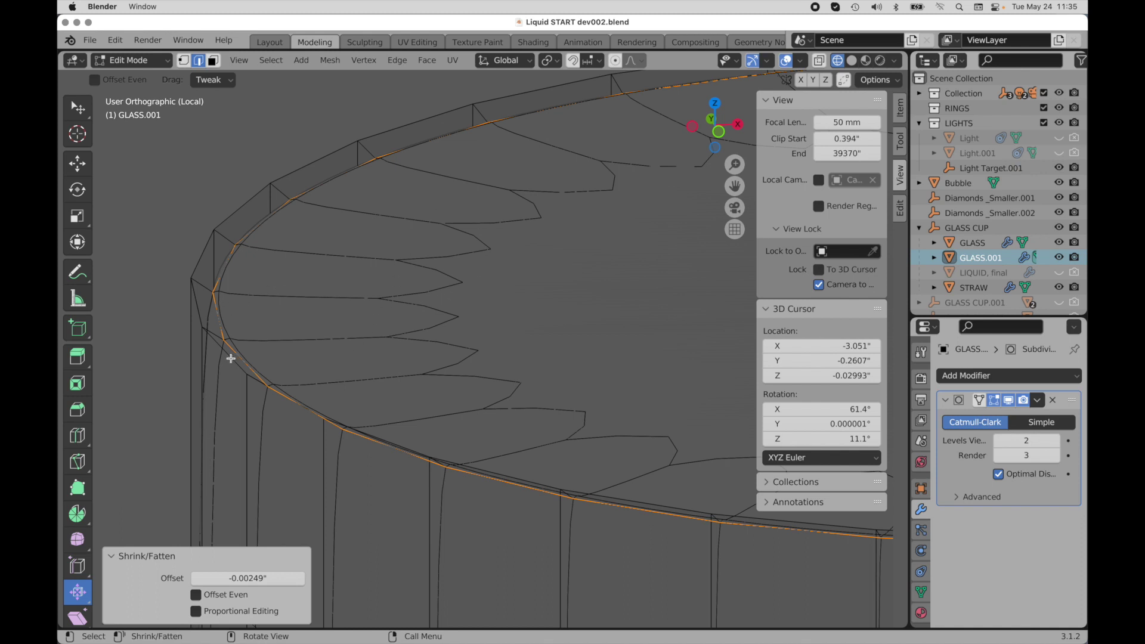
{"action": "left_click", "coordinate": [227, 218], "text": "alt"}
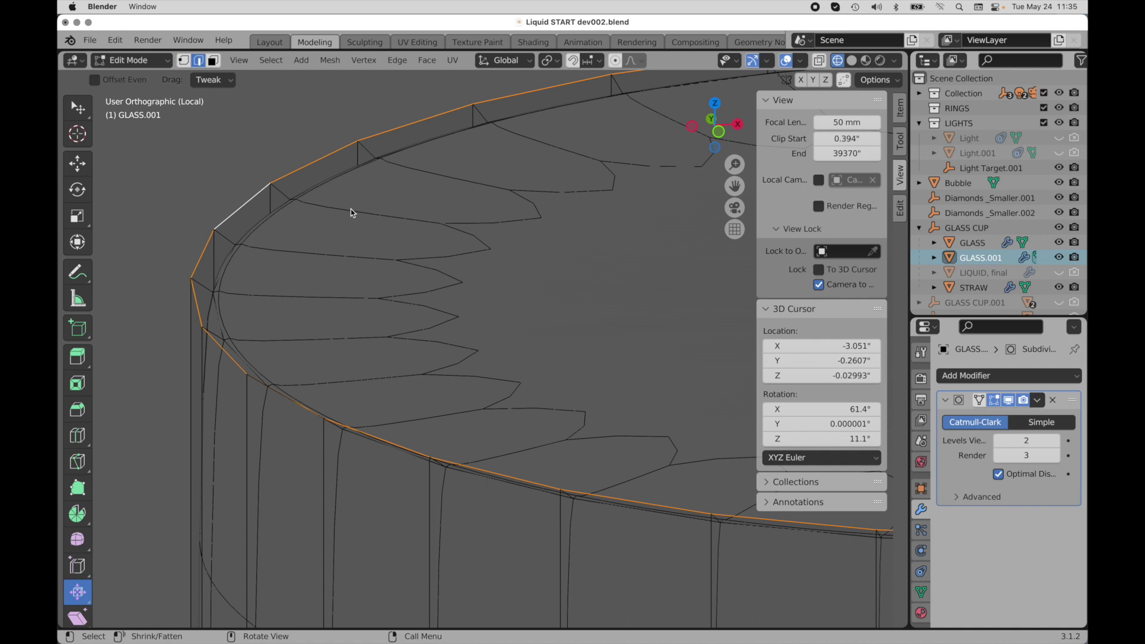
- Crease the rim edges to 1.000 and turn off the subdivision's Edit Mode display
{"action": "left_click", "coordinate": [395, 60]}
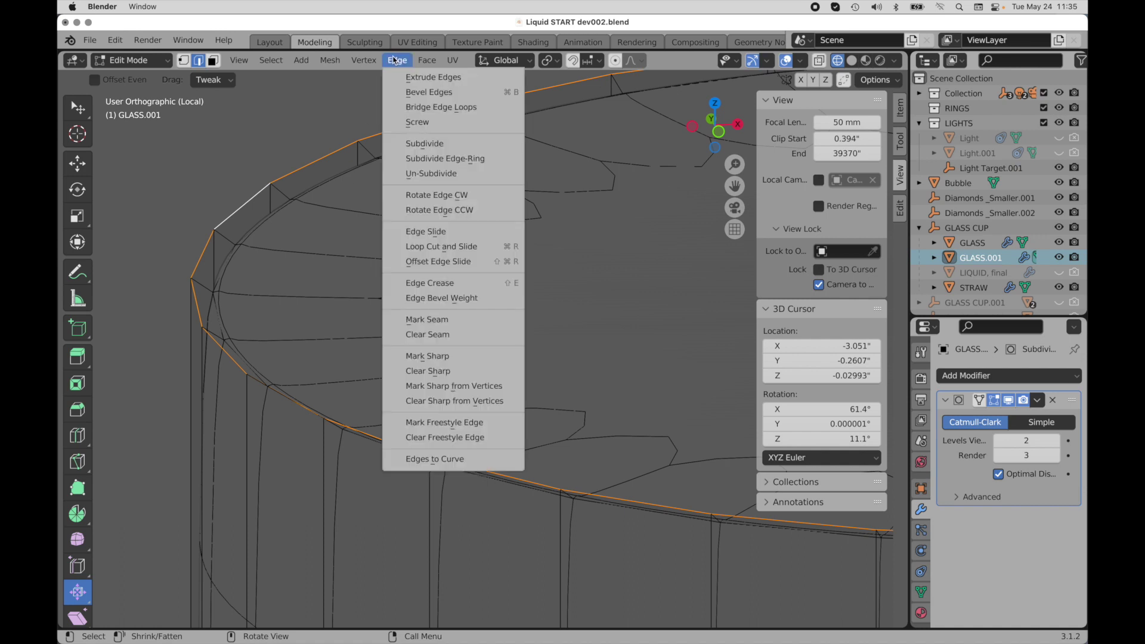
{"action": "left_click", "coordinate": [428, 284]}
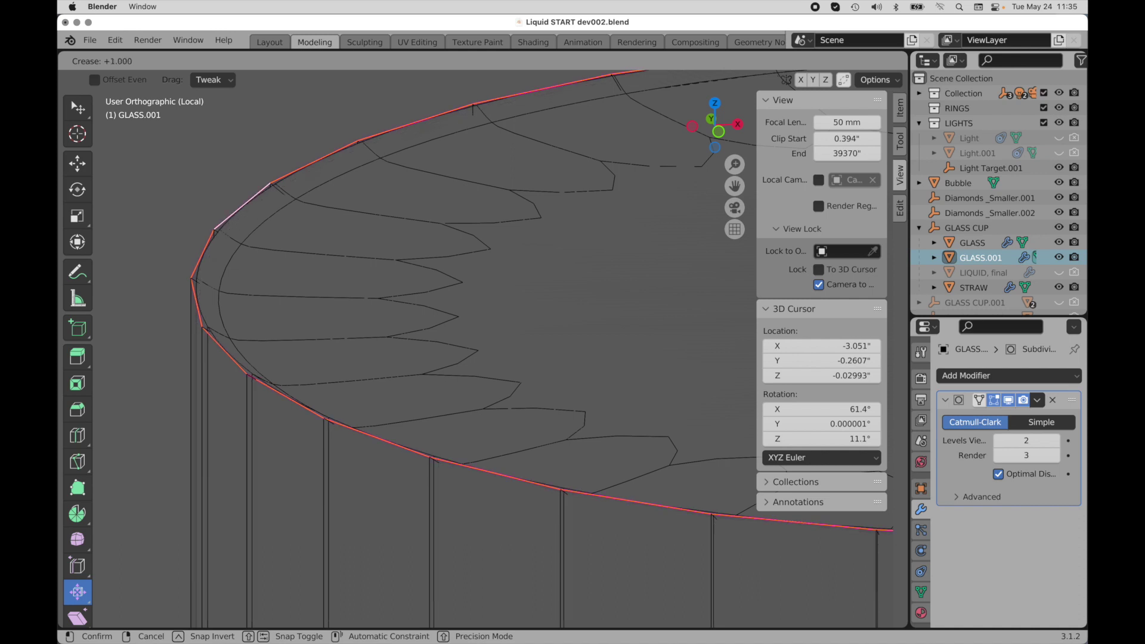
{"action": "left_click", "coordinate": [501, 623]}
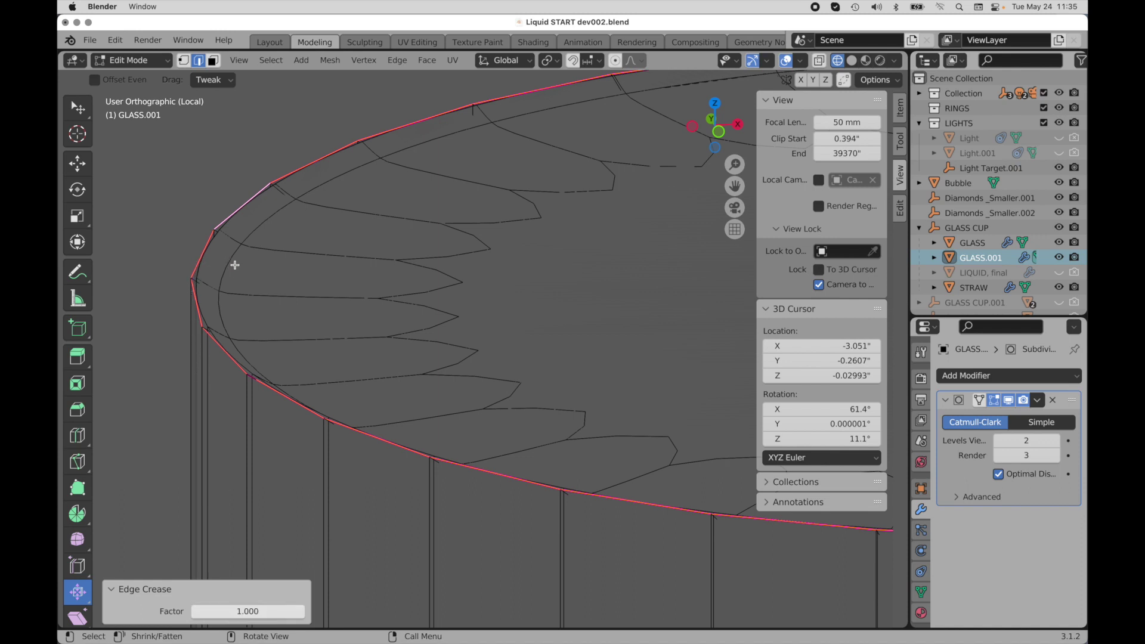
{"action": "left_click", "coordinate": [1025, 475]}
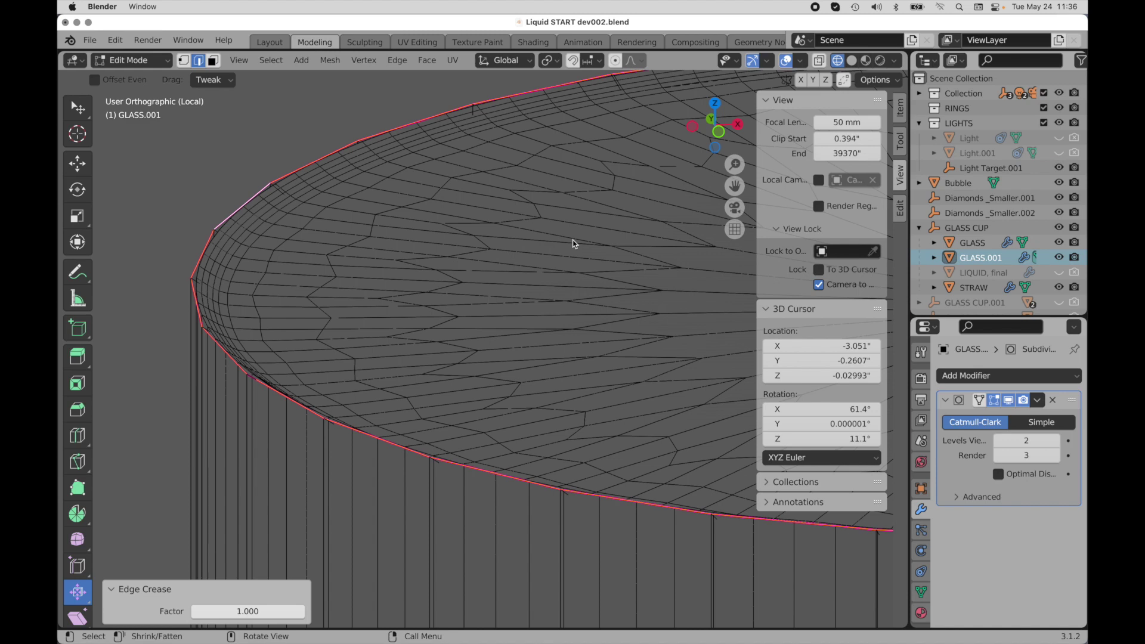
{"action": "left_click", "coordinate": [1008, 401]}
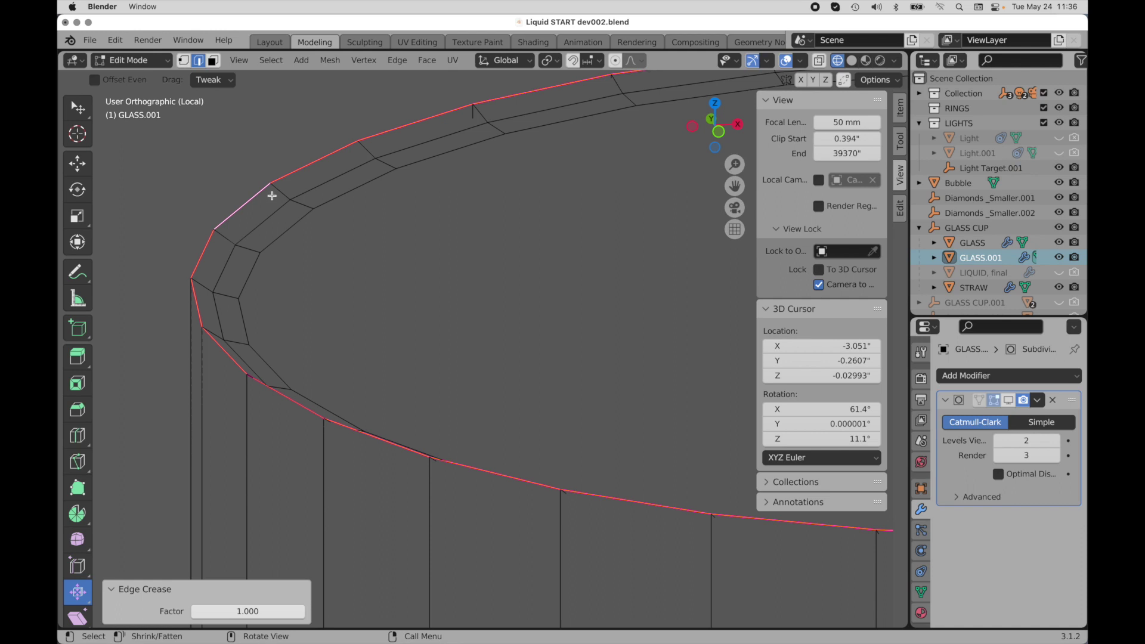
- Select the large top cap face and inset it by 0.00919"
{"action": "left_click", "coordinate": [213, 61], "text": "shift"}
{"action": "left_click", "coordinate": [214, 61]}
{"action": "left_click", "coordinate": [404, 210]}
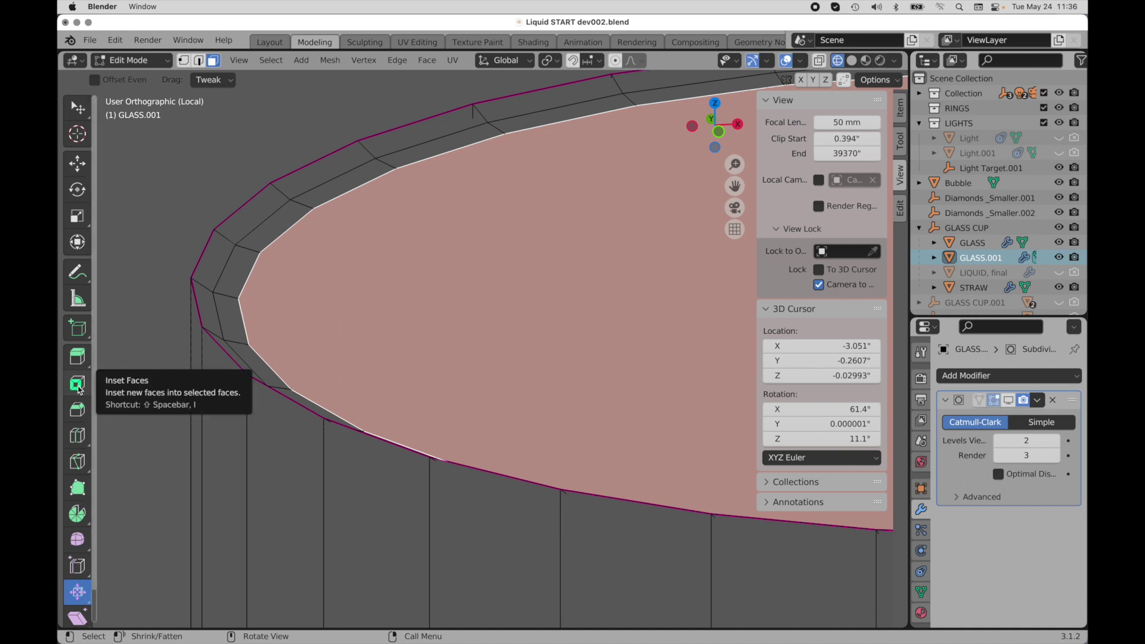
{"action": "left_click", "coordinate": [78, 386]}
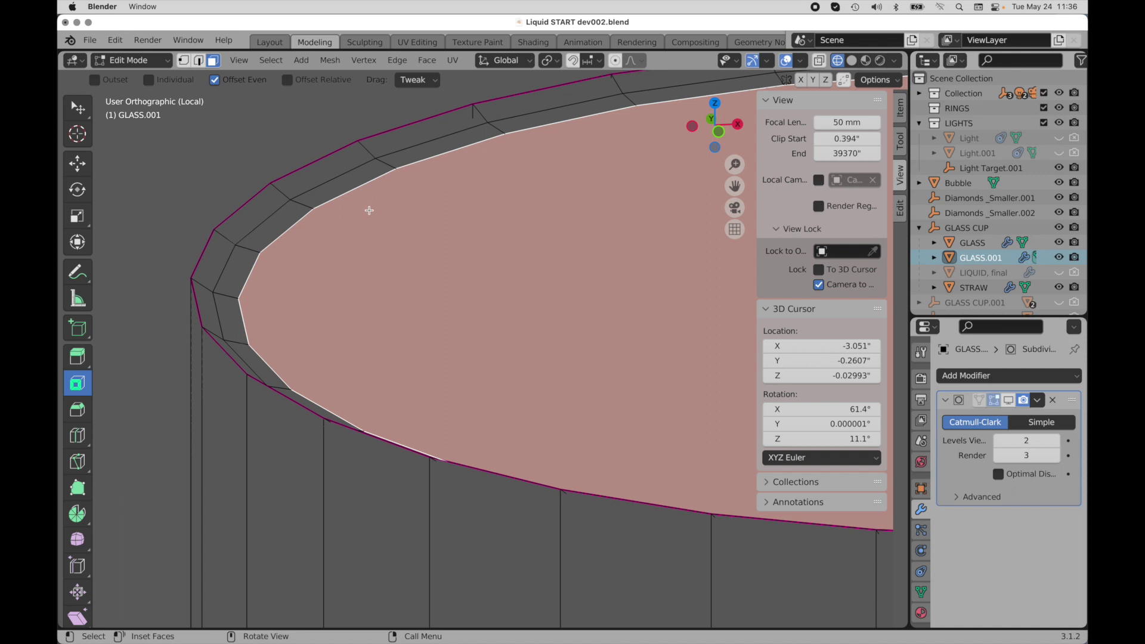
{"action": "mouse_move", "coordinate": [373, 213]}
{"action": "left_mouse_down"}
{"action": "mouse_move", "coordinate": [388, 212]}
{"action": "mouse_move", "coordinate": [374, 214]}
{"action": "left_mouse_up"}
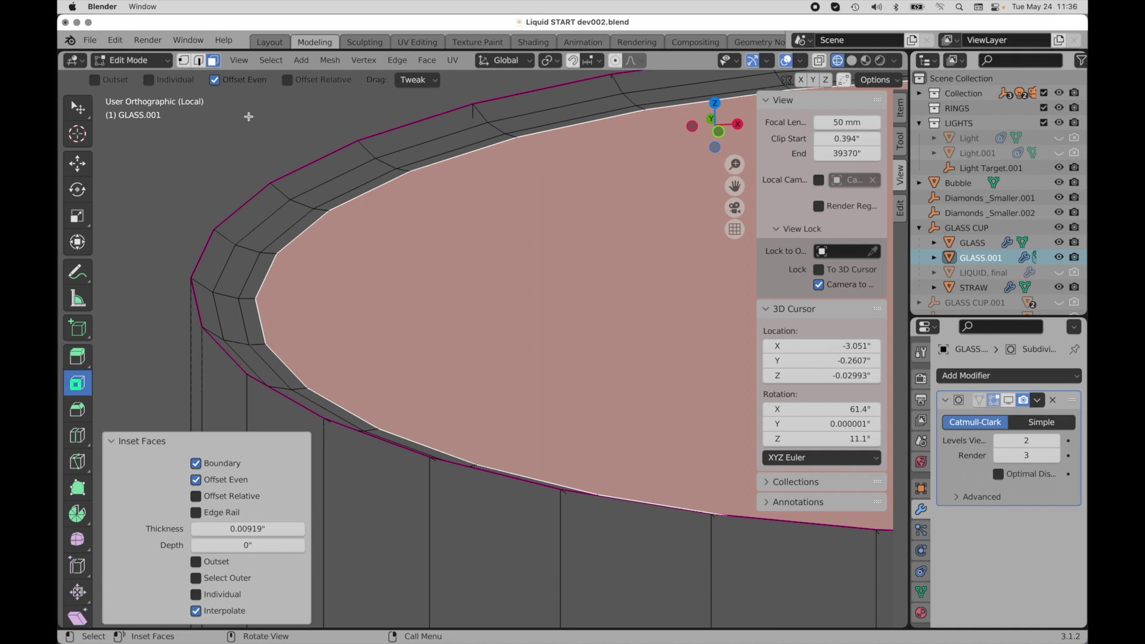
{"action": "left_click", "coordinate": [199, 62]}
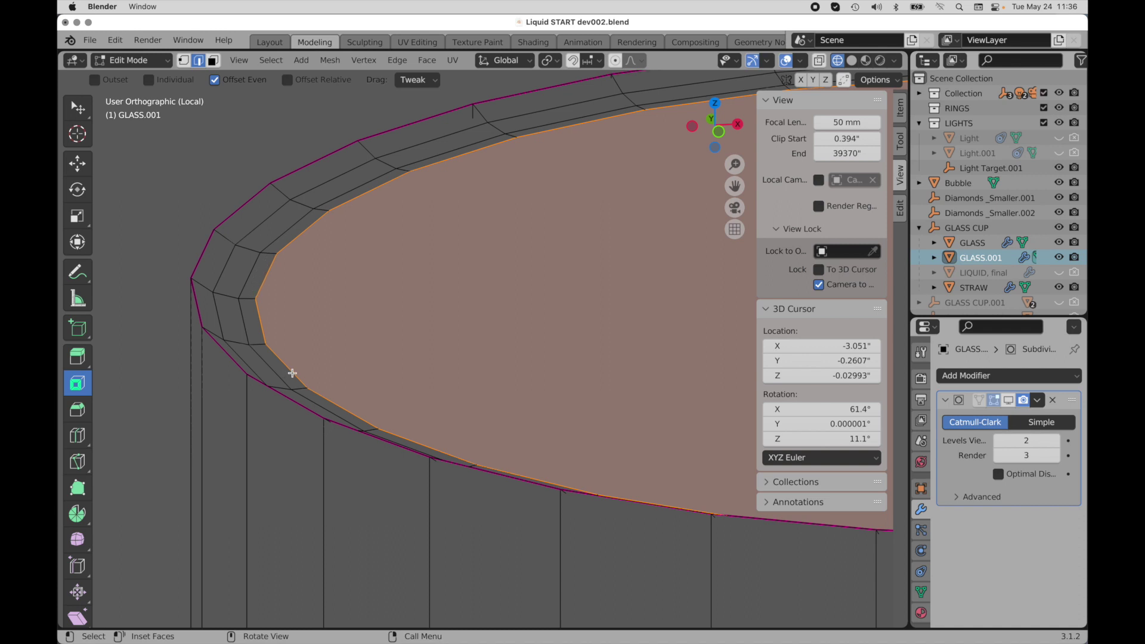
- Give the selected cap edges a full edge crease with factor 1.000
{"action": "key", "text": "shift+e"}
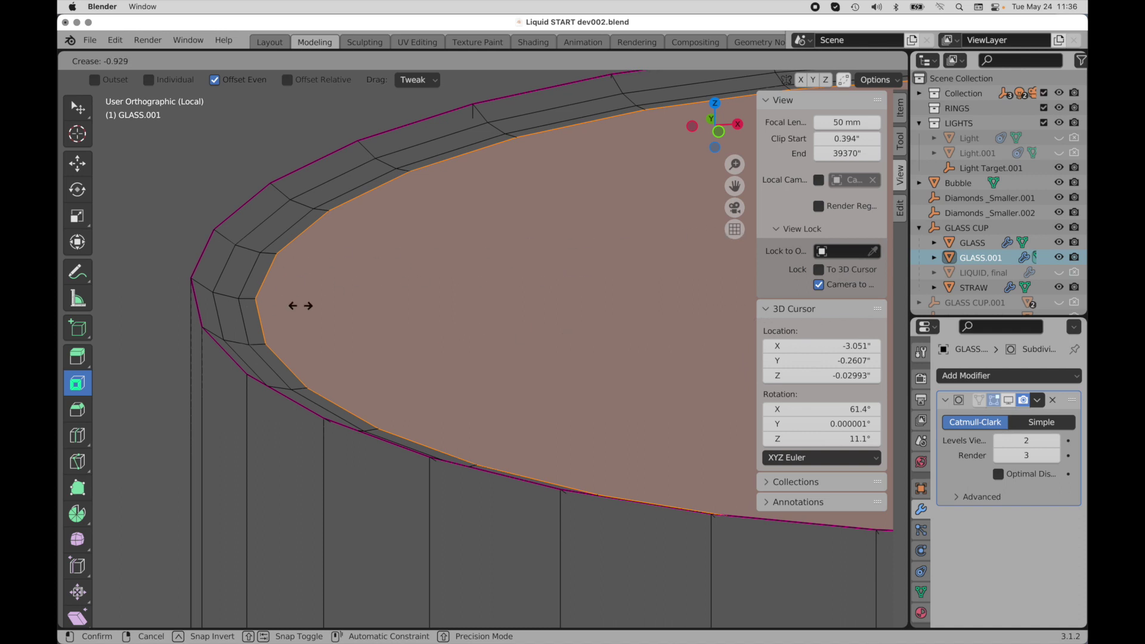
{"action": "left_click", "coordinate": [534, 289]}
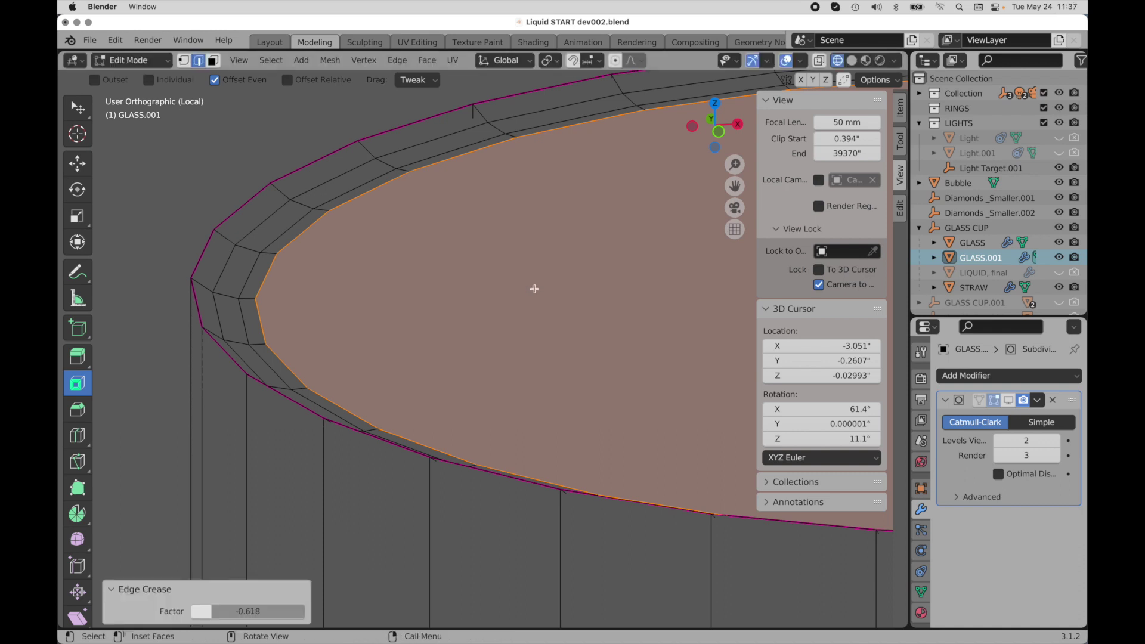
{"action": "left_click", "coordinate": [250, 611]}
{"action": "type", "text": "1"}
{"action": "key", "text": "Return"}
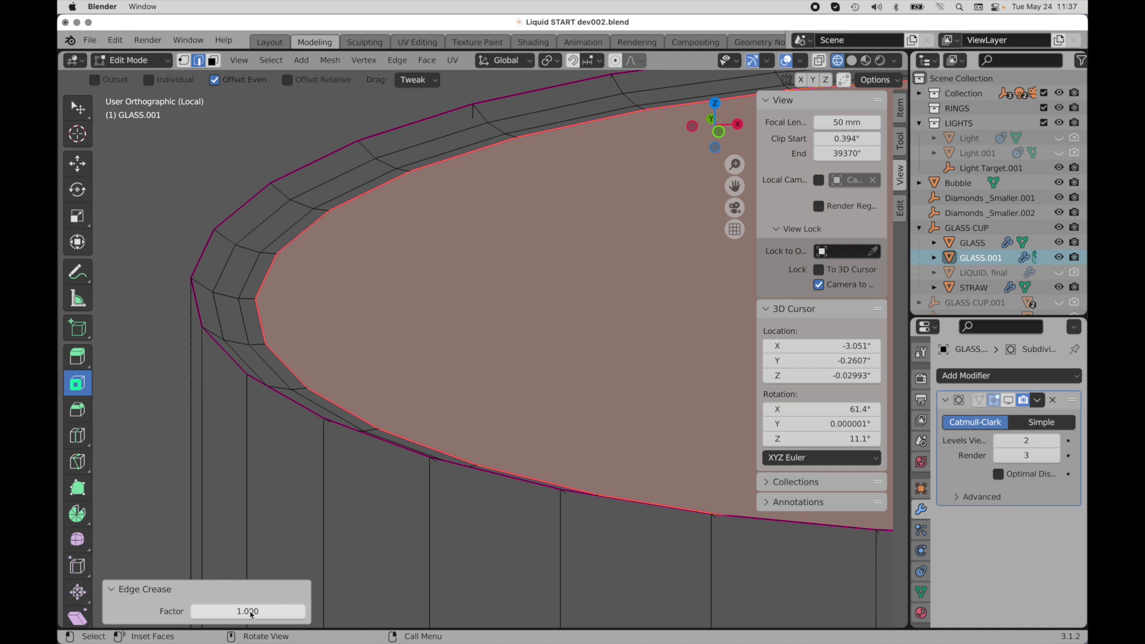
- Deselect the cap, then enable the Catmull-Clark modifier's Edit Mode display and Optimal Display
{"action": "left_click", "coordinate": [217, 189]}
{"action": "key", "text": "c"}
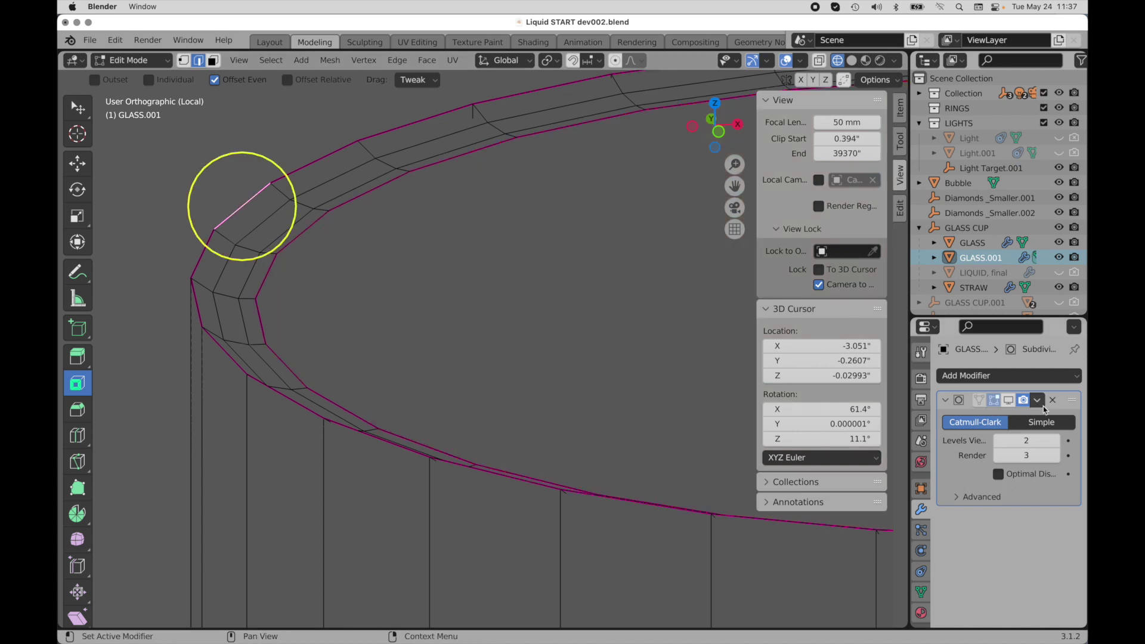
{"action": "left_click", "coordinate": [1009, 401]}
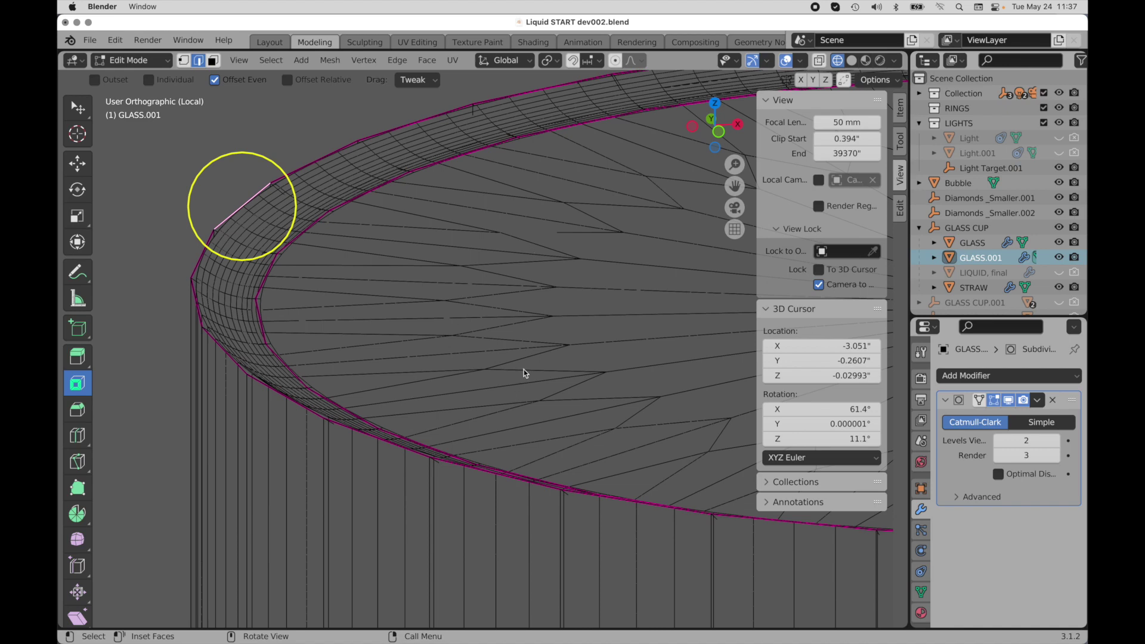
{"action": "left_click", "coordinate": [999, 473]}
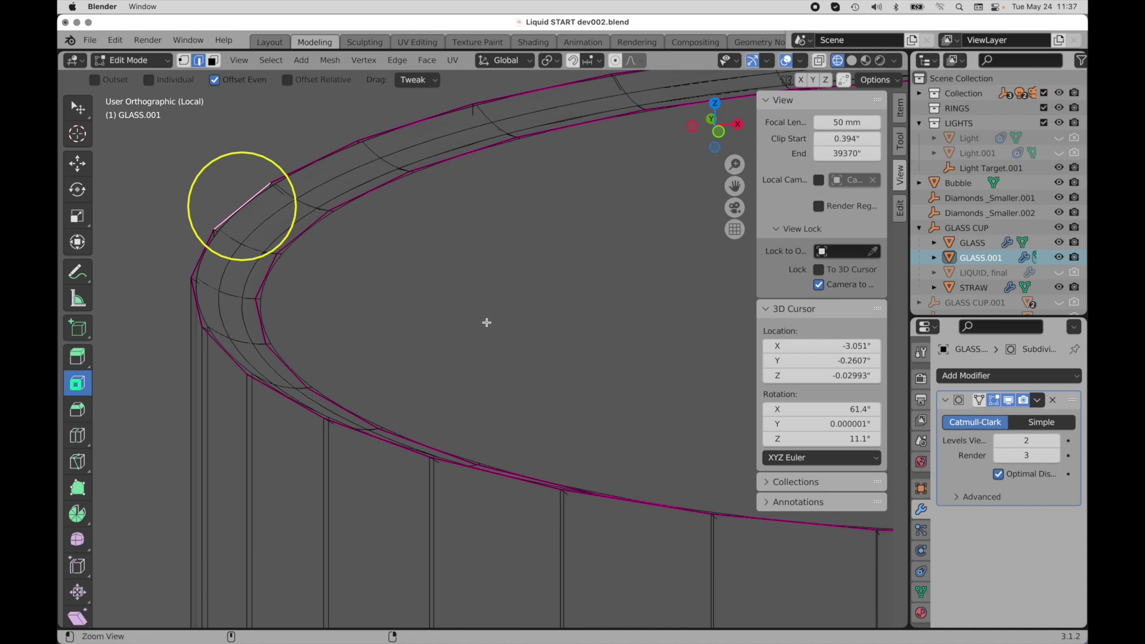
- Return to Object Mode, leave Local view and turn on X-ray
{"action": "middle_click_drag", "start_coordinate": [486, 319], "coordinate": [417, 404], "text": "ctrl"}
{"action": "scroll", "coordinate": [560, 460], "scroll_direction": "down", "scroll_amount": 5}
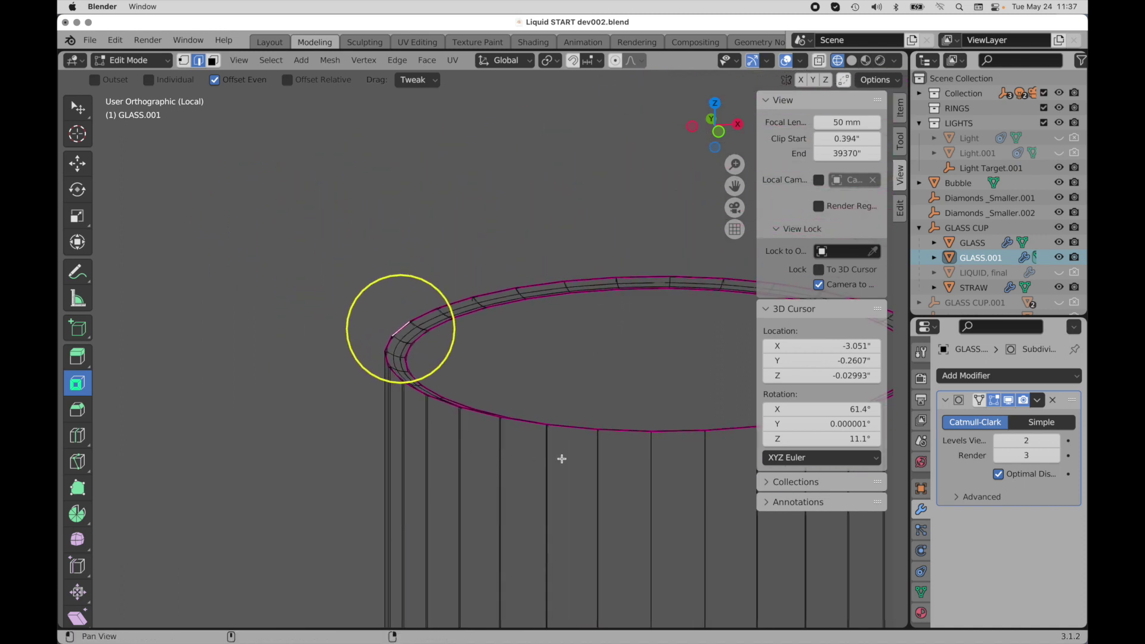
{"action": "scroll", "coordinate": [427, 394], "scroll_direction": "down", "scroll_amount": 5}
{"action": "middle_click_drag", "start_coordinate": [501, 360], "coordinate": [508, 426]}
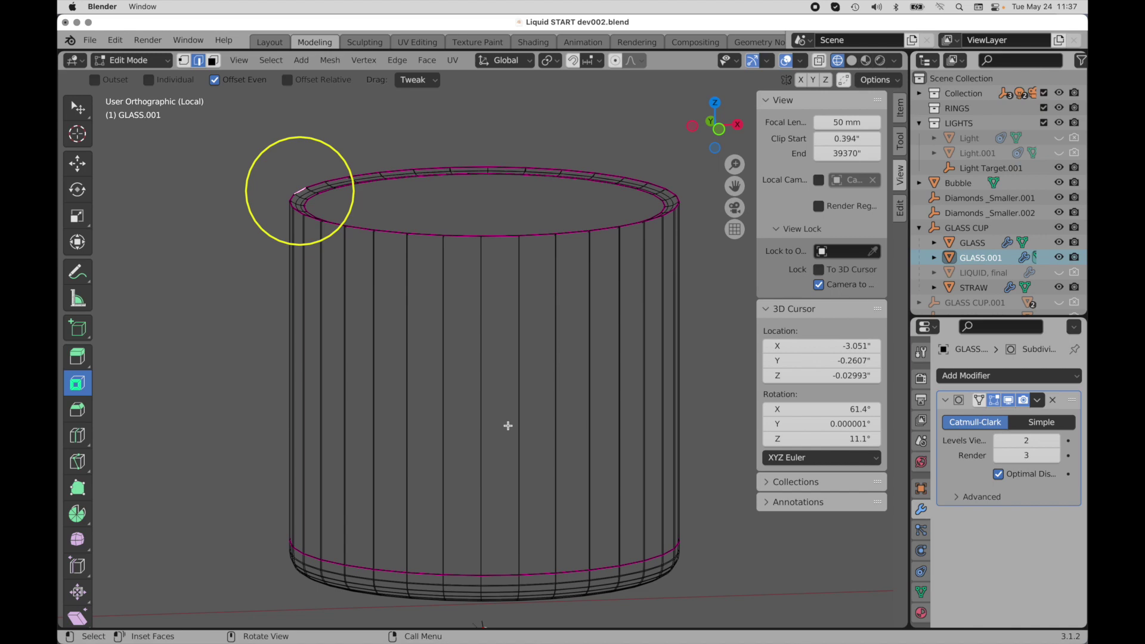
{"action": "key", "text": "Tab"}
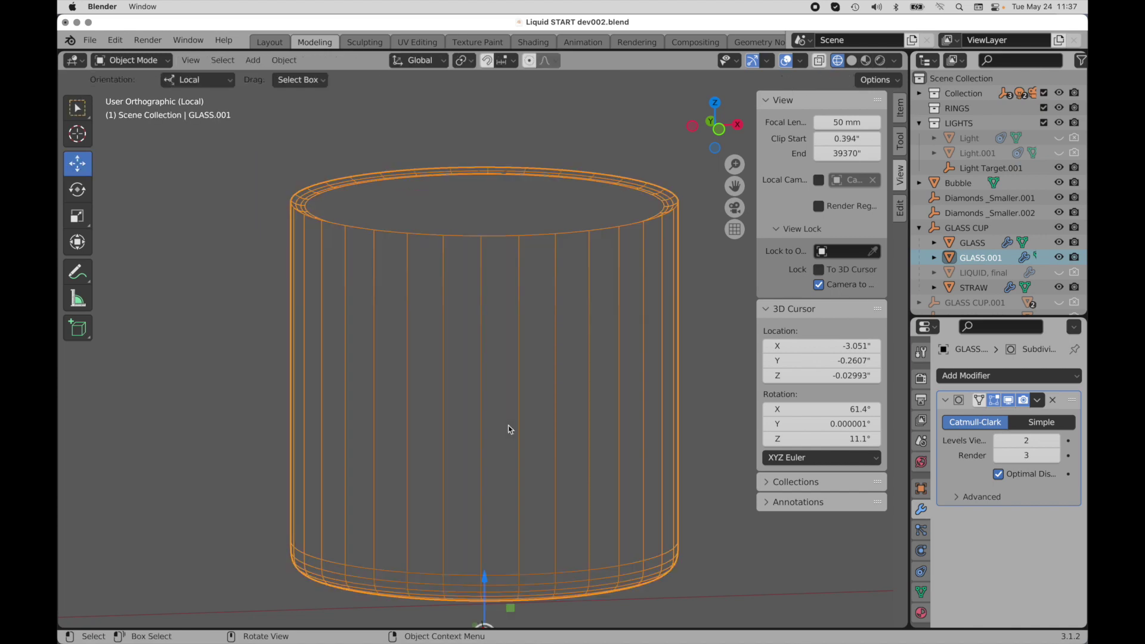
{"action": "key", "text": "KP_Divide"}
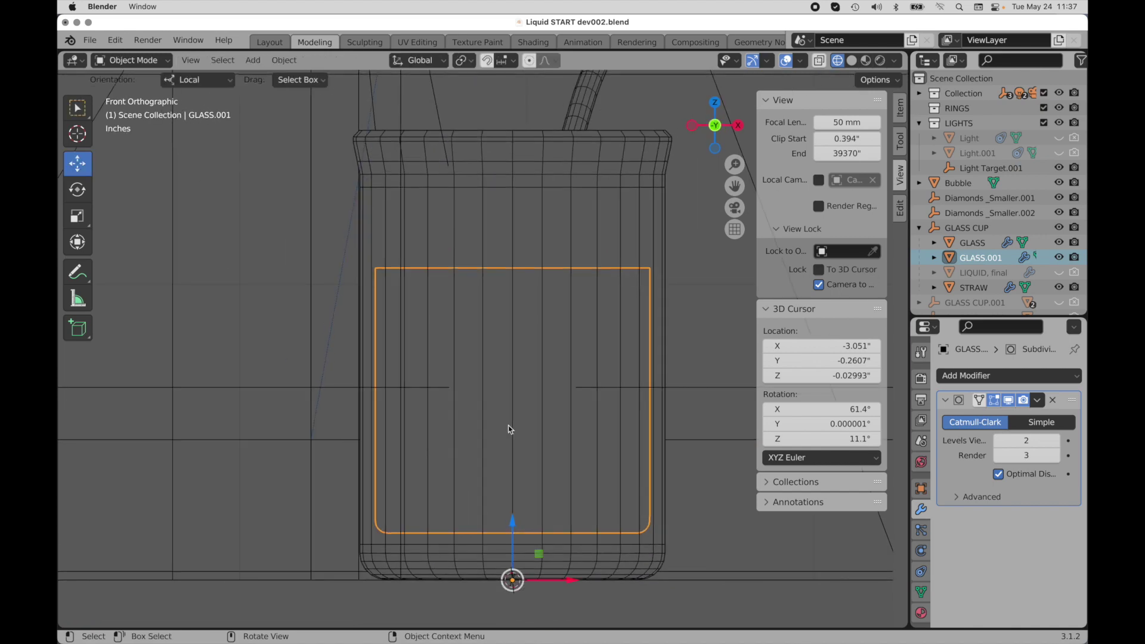
{"action": "key", "text": "alt+z"}
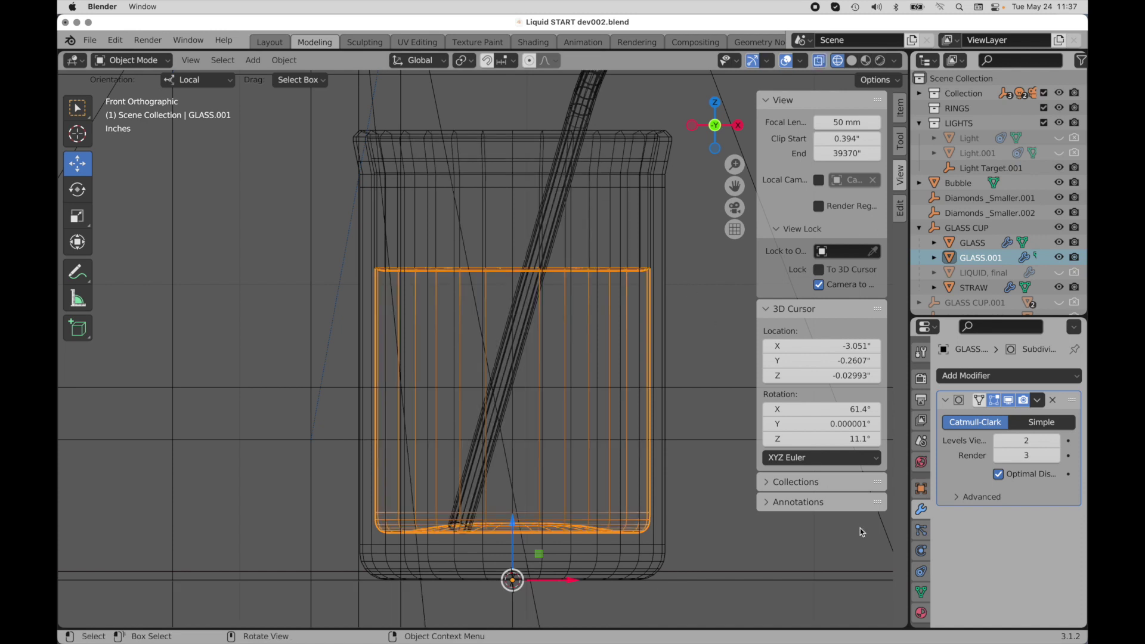
- On GLASS.001, remove the Glass material slot and assign the Liquid material
{"action": "left_click", "coordinate": [921, 613]}
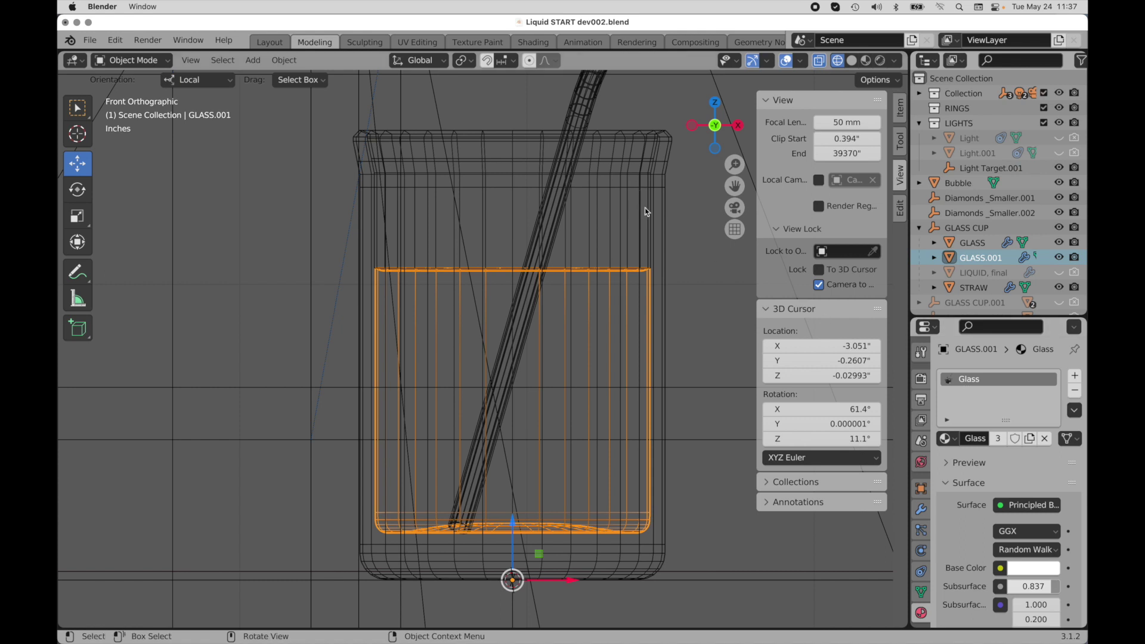
{"action": "left_click", "coordinate": [1075, 391]}
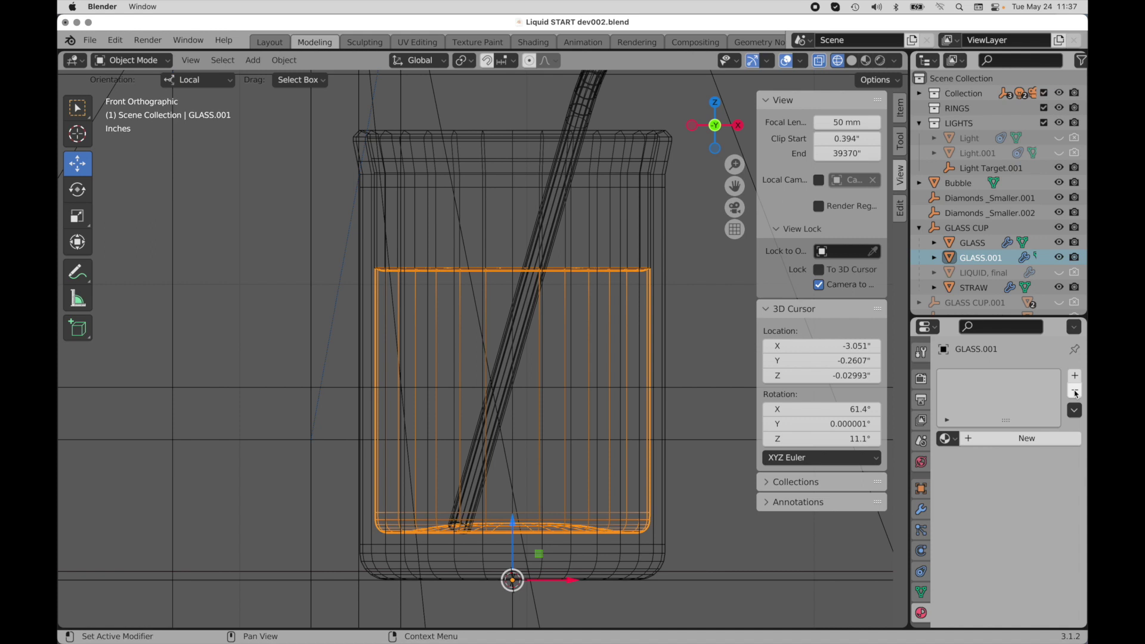
{"action": "left_click", "coordinate": [946, 439]}
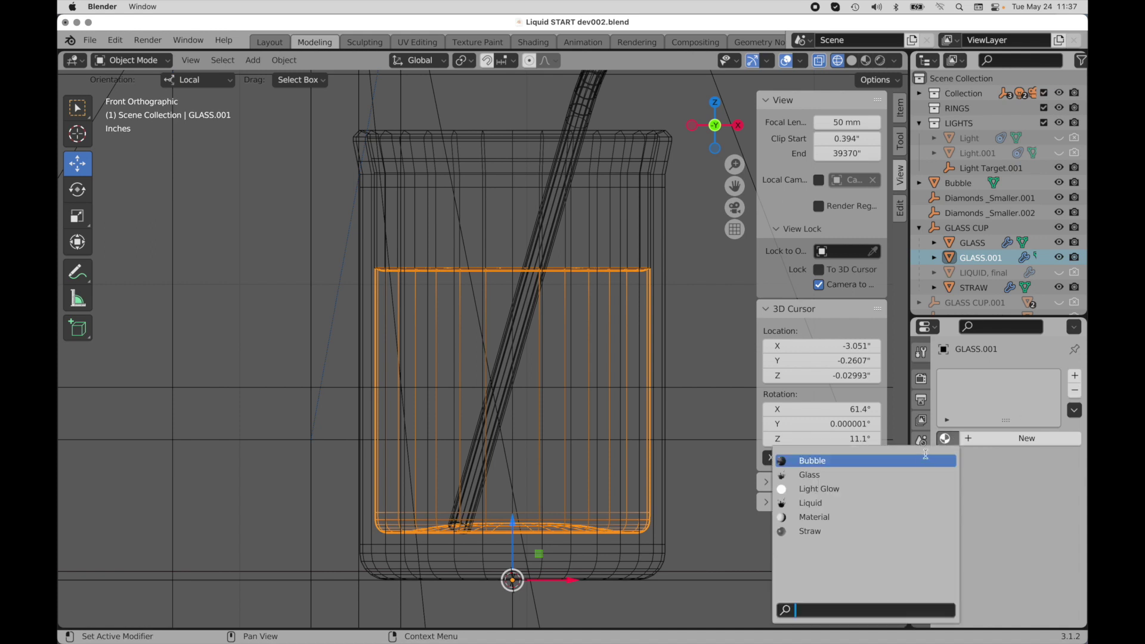
{"action": "left_click", "coordinate": [898, 504]}
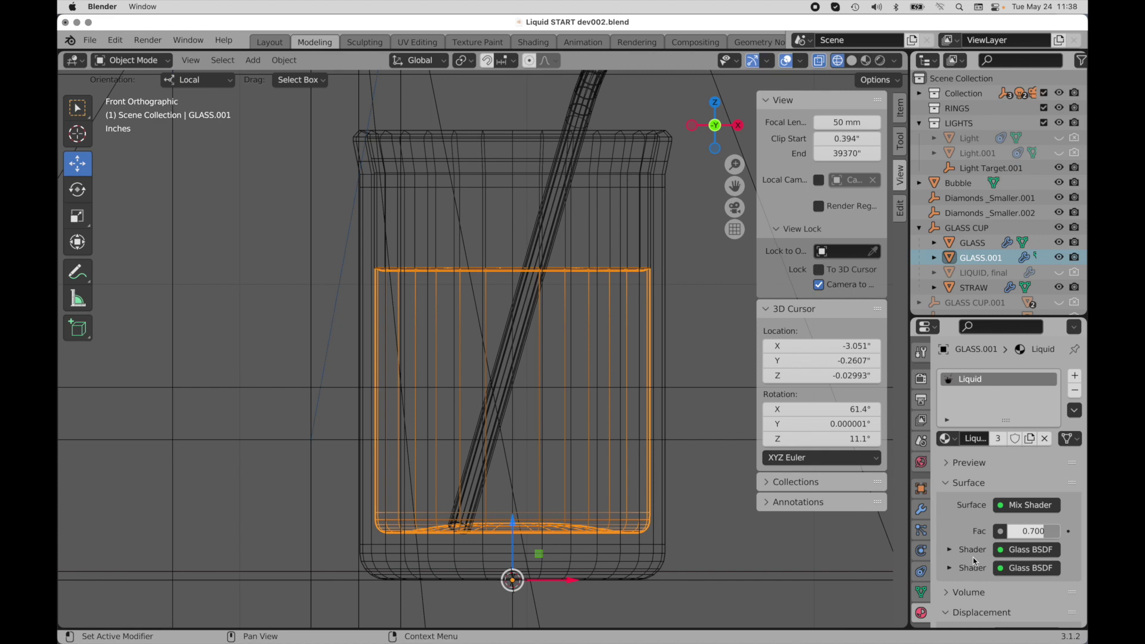
- Switch to the Shading workspace and bring the Glass BSDF nodes into view
{"action": "left_click", "coordinate": [529, 43]}
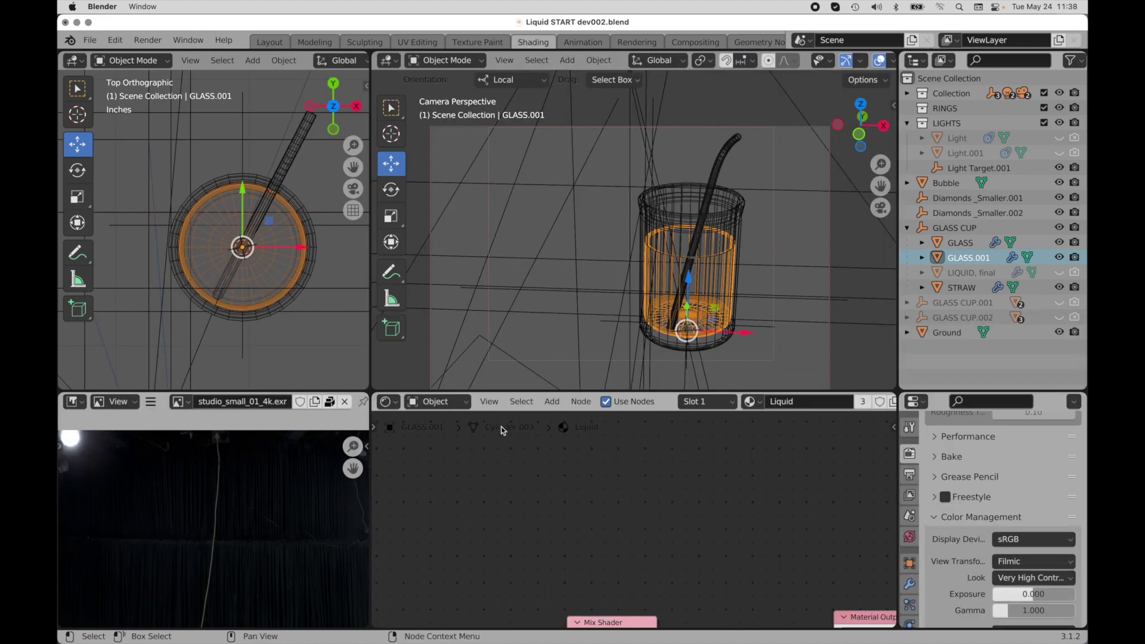
{"action": "scroll", "coordinate": [677, 549], "scroll_direction": "down", "scroll_amount": 5}
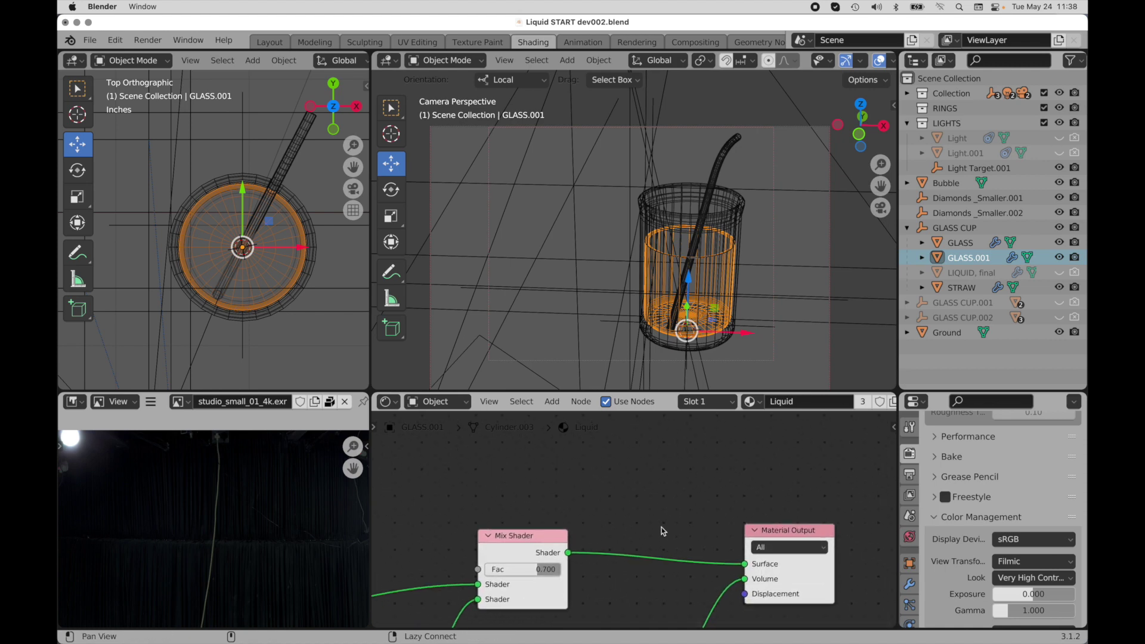
{"action": "middle_click_drag", "start_coordinate": [663, 531], "coordinate": [659, 490]}
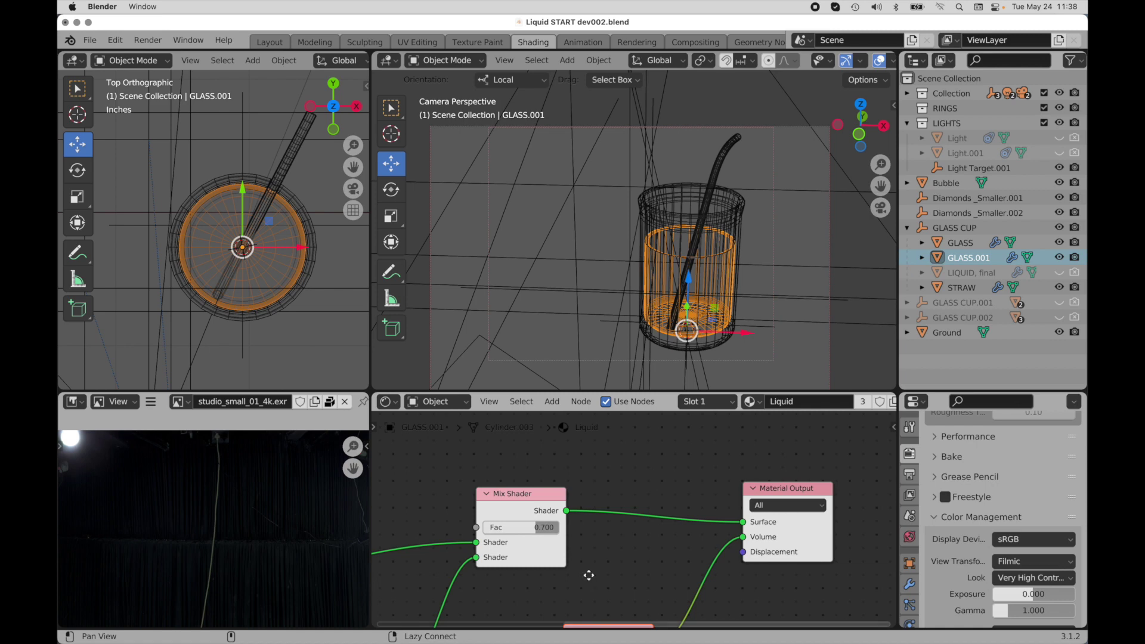
{"action": "middle_click_drag", "start_coordinate": [588, 575], "coordinate": [644, 507]}
{"action": "scroll", "coordinate": [644, 507], "scroll_direction": "left", "scroll_amount": 6}
{"action": "scroll", "coordinate": [644, 507], "scroll_direction": "down", "scroll_amount": 2}
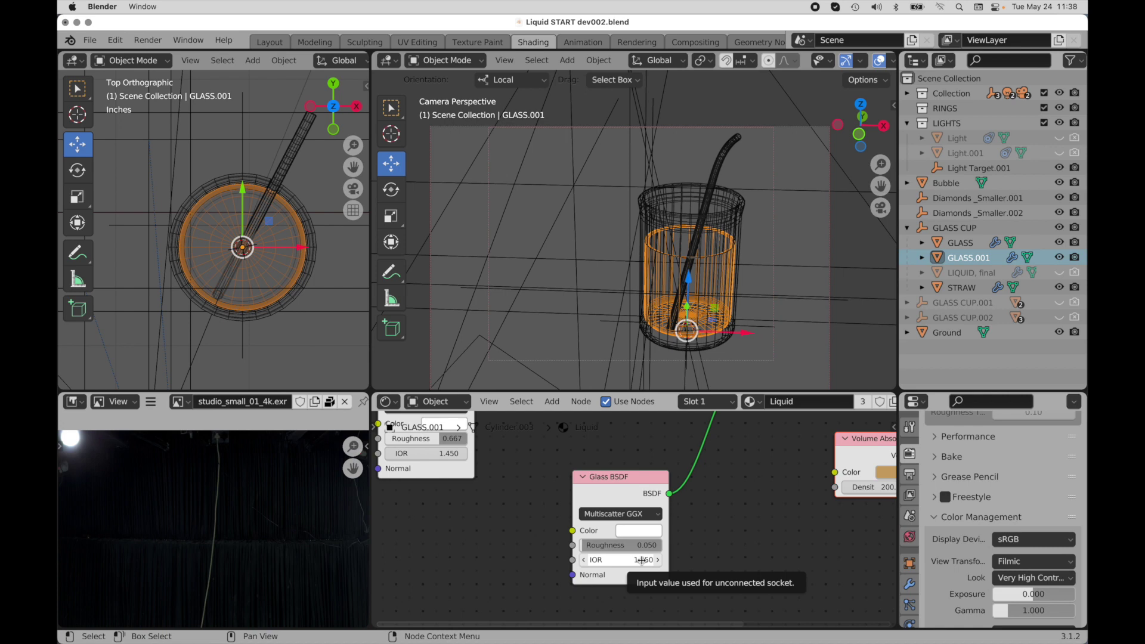
- Set the IOR of both Glass BSDF nodes to 1.330, then deselect GLASS.001
{"action": "left_click", "coordinate": [641, 560]}
{"action": "type", "text": "1.33"}
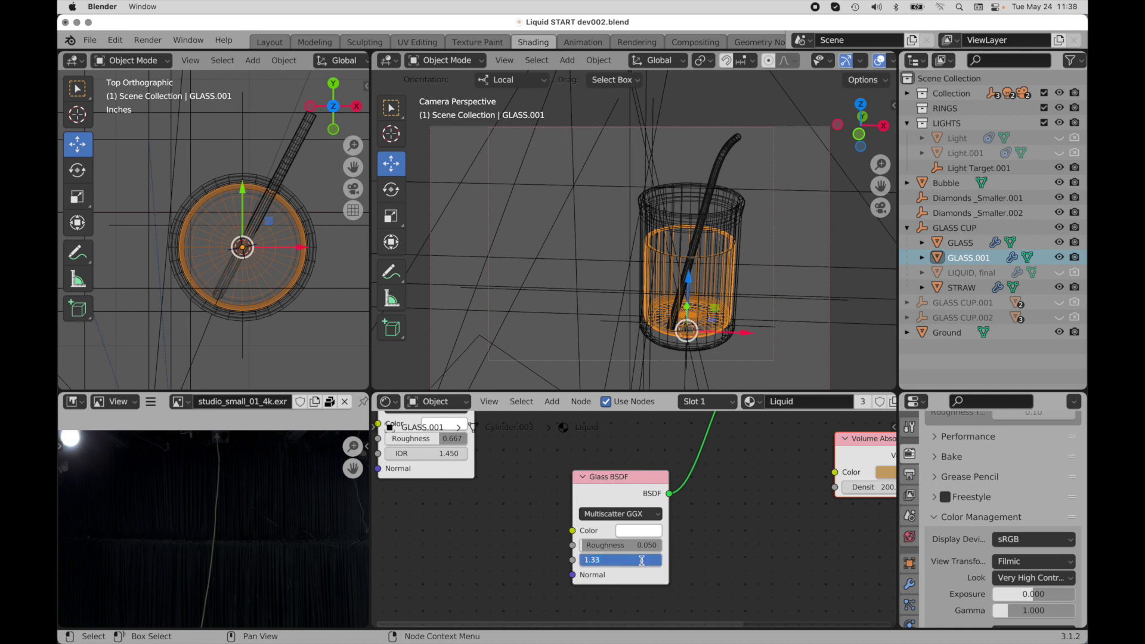
{"action": "key", "text": "Return"}
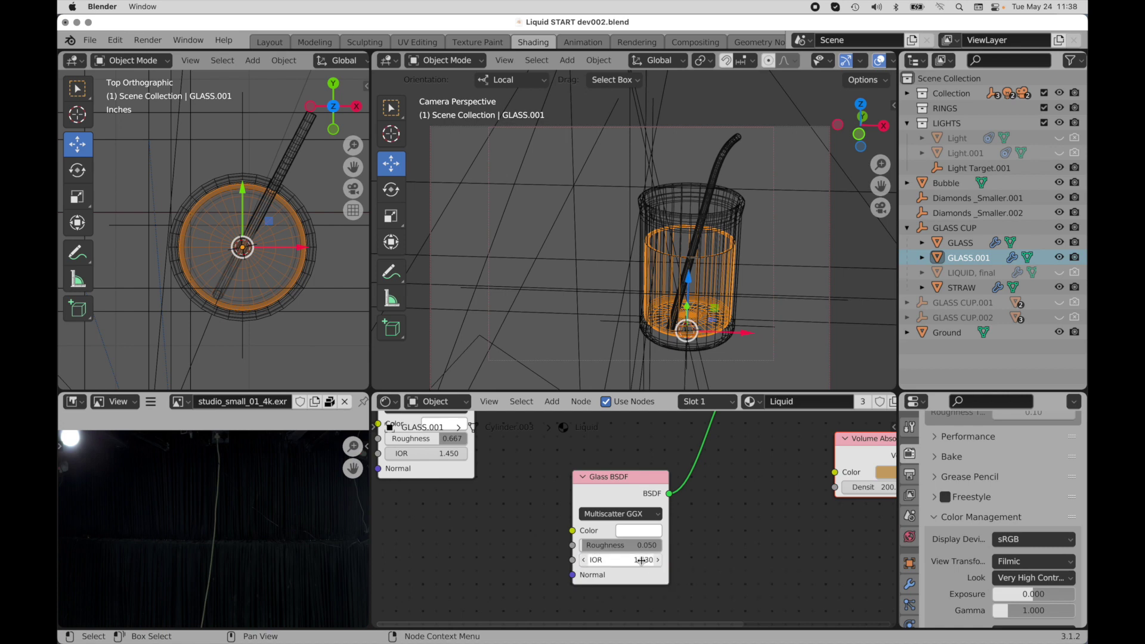
{"action": "left_click", "coordinate": [449, 453]}
{"action": "type", "text": "1.330"}
{"action": "key", "text": "Return"}
{"action": "left_click", "coordinate": [796, 279]}
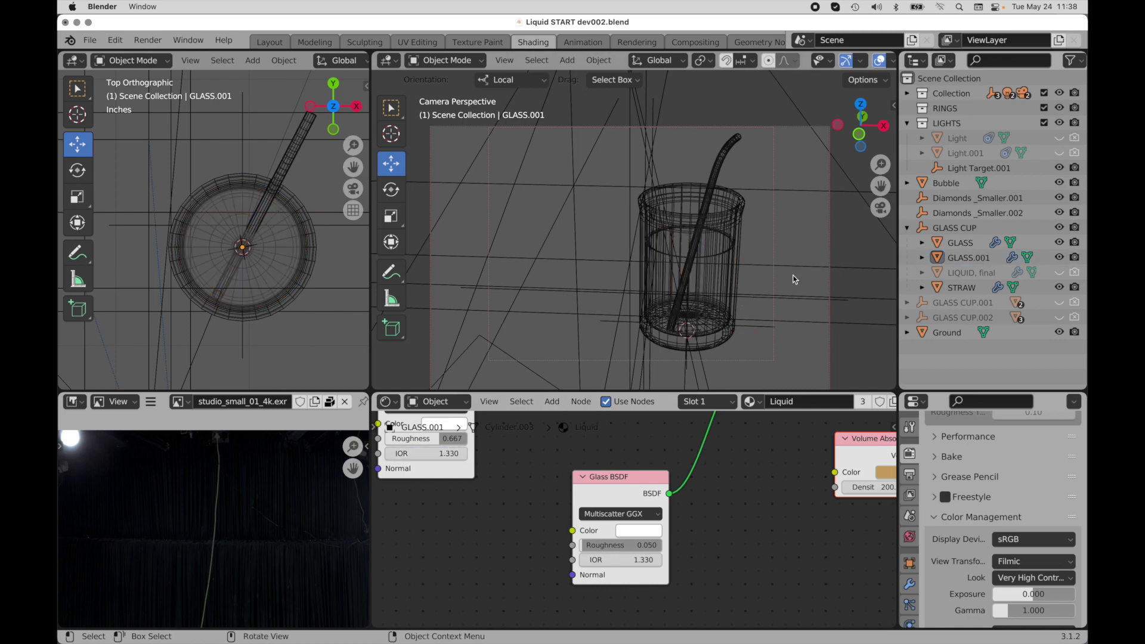
{"action": "scroll", "coordinate": [878, 62], "scroll_direction": "down", "scroll_amount": 4}
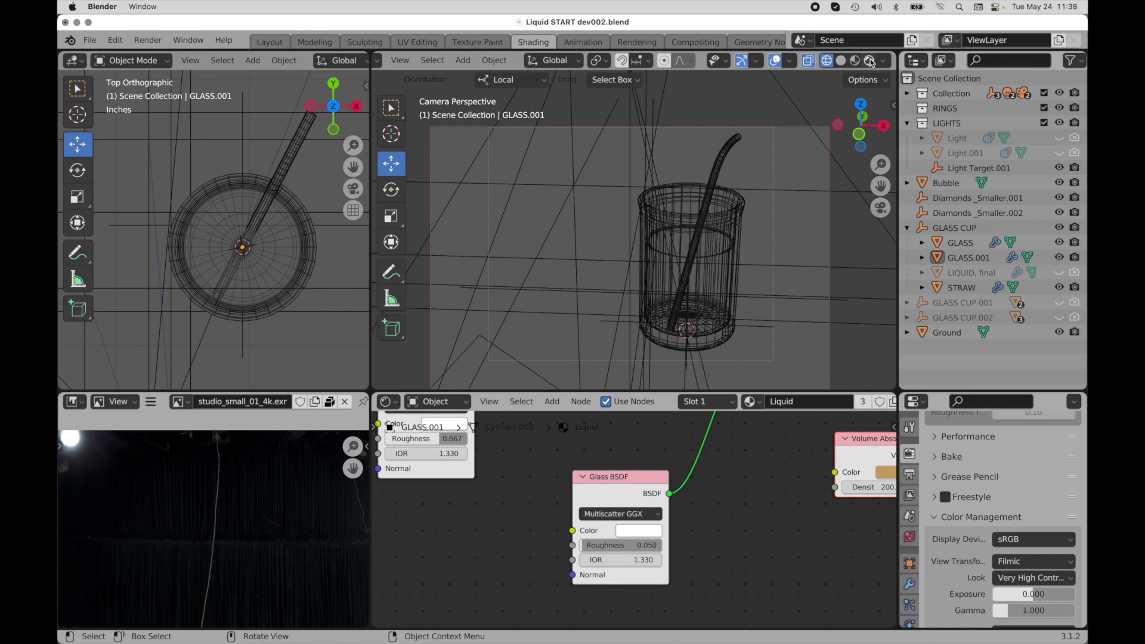
- Switch the camera viewport to Rendered shading to preview the amber liquid in the glass
{"action": "left_click", "coordinate": [871, 62]}
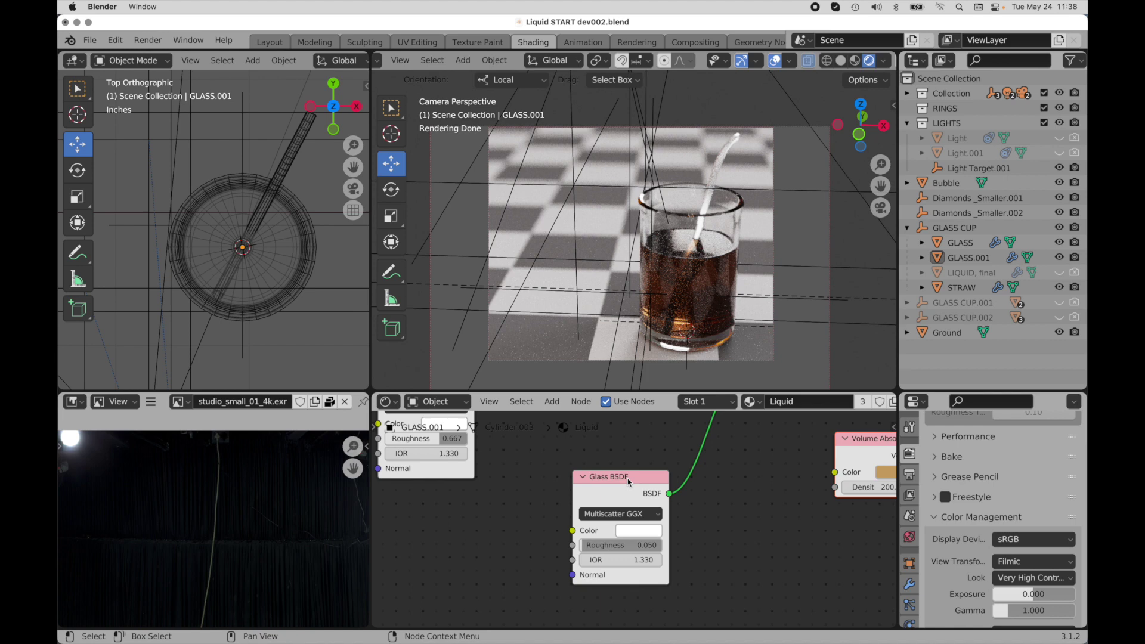
{"action": "scroll", "coordinate": [749, 481], "scroll_direction": "right", "scroll_amount": 5}
{"action": "scroll", "coordinate": [749, 481], "scroll_direction": "up", "scroll_amount": 4}
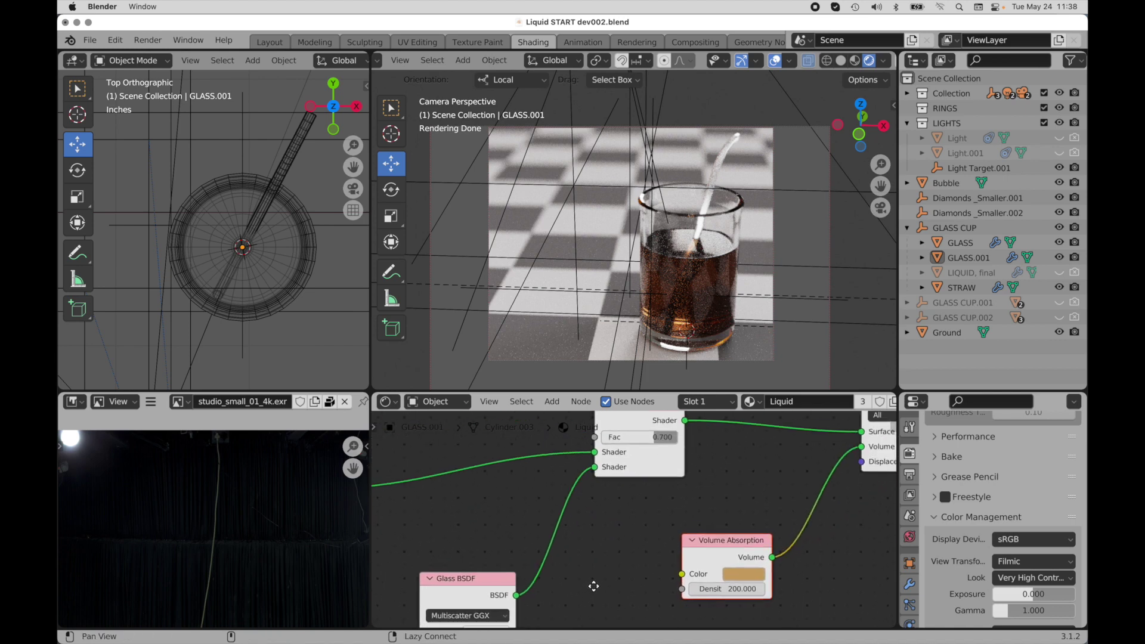